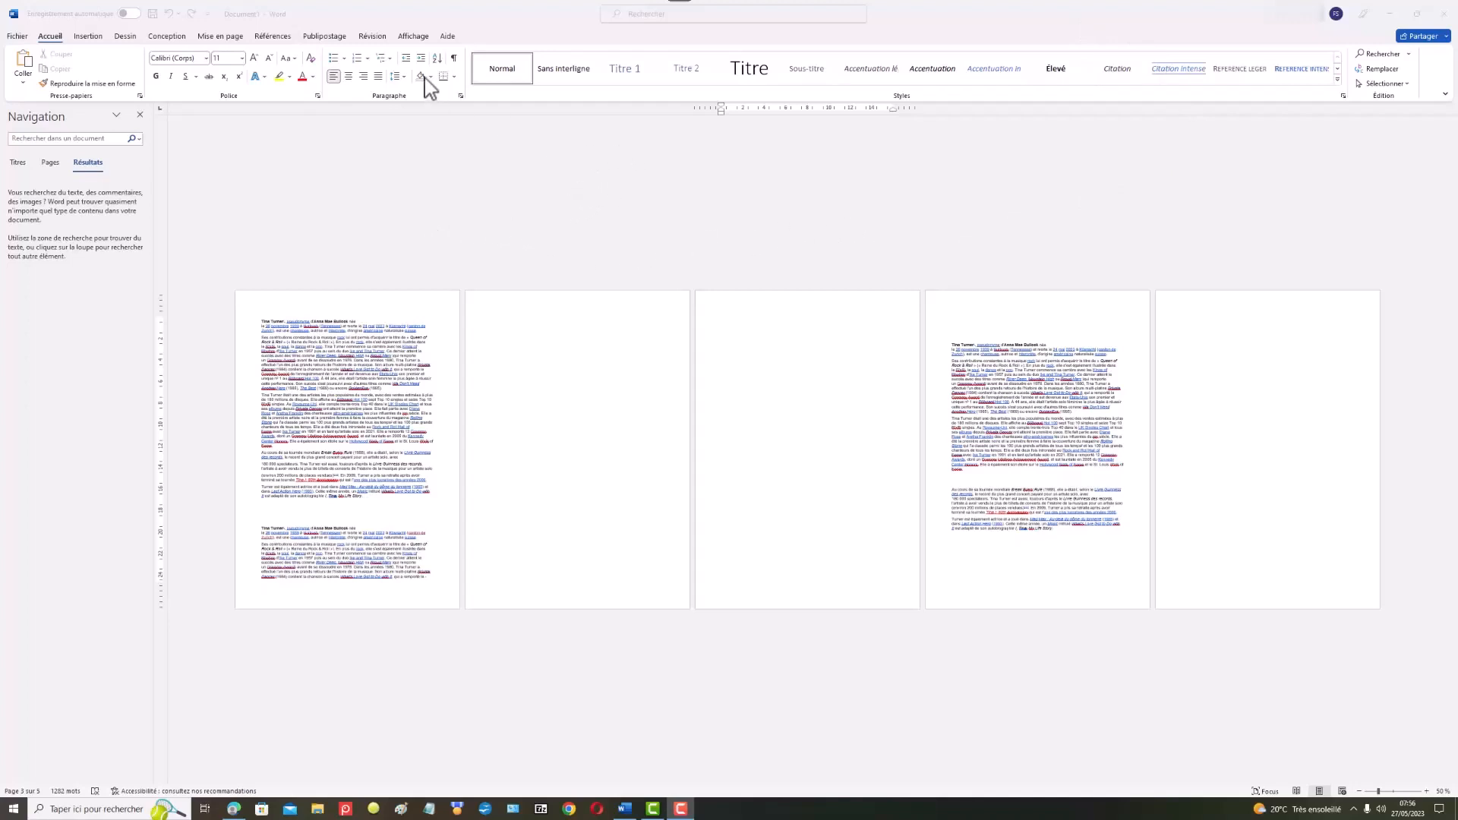
Step: Set the document view to 50% zoom so all pages show side by side
{"action": "left_click", "coordinate": [421, 36]}
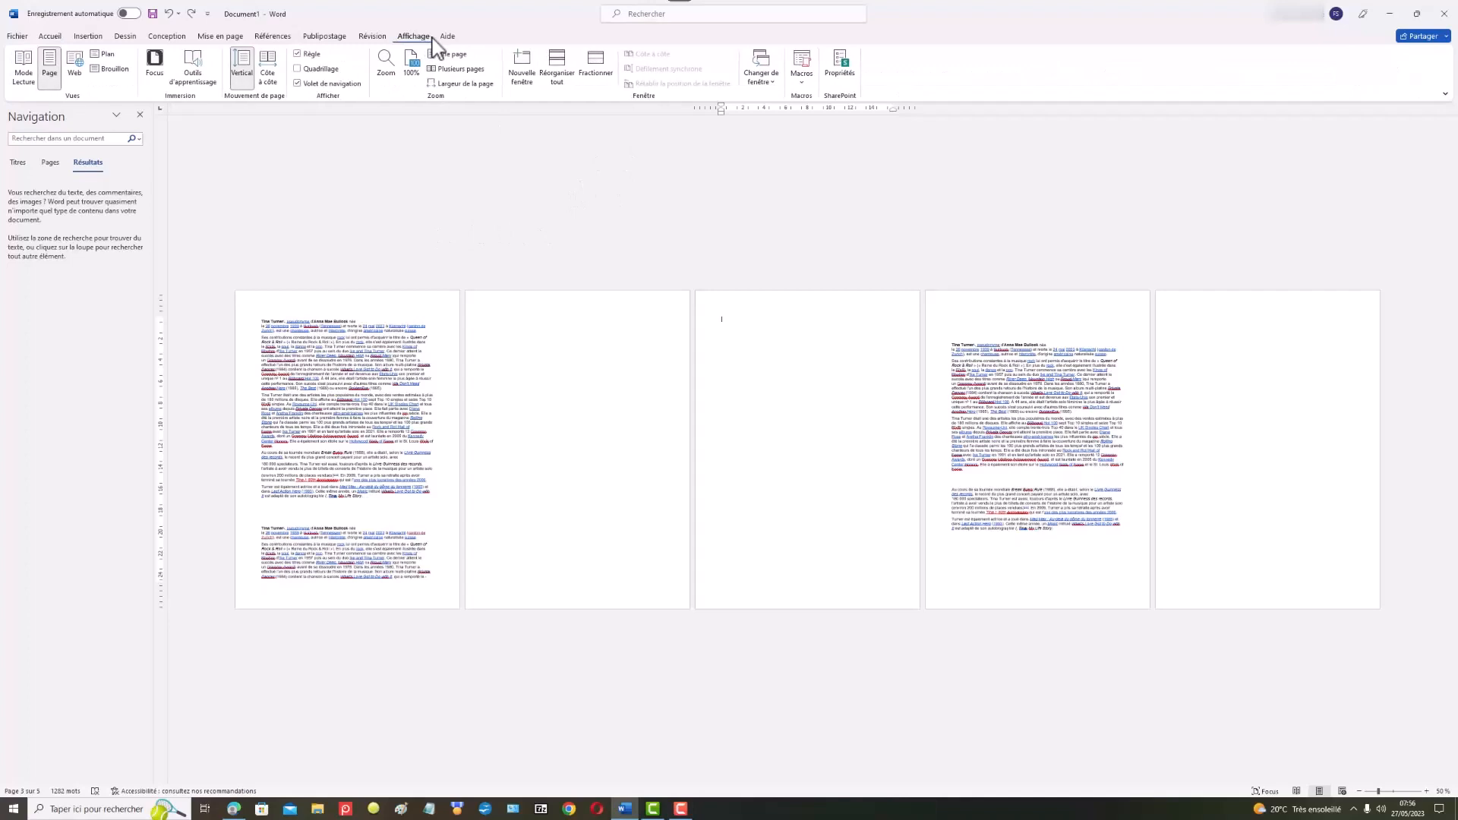
{"action": "left_click", "coordinate": [388, 70]}
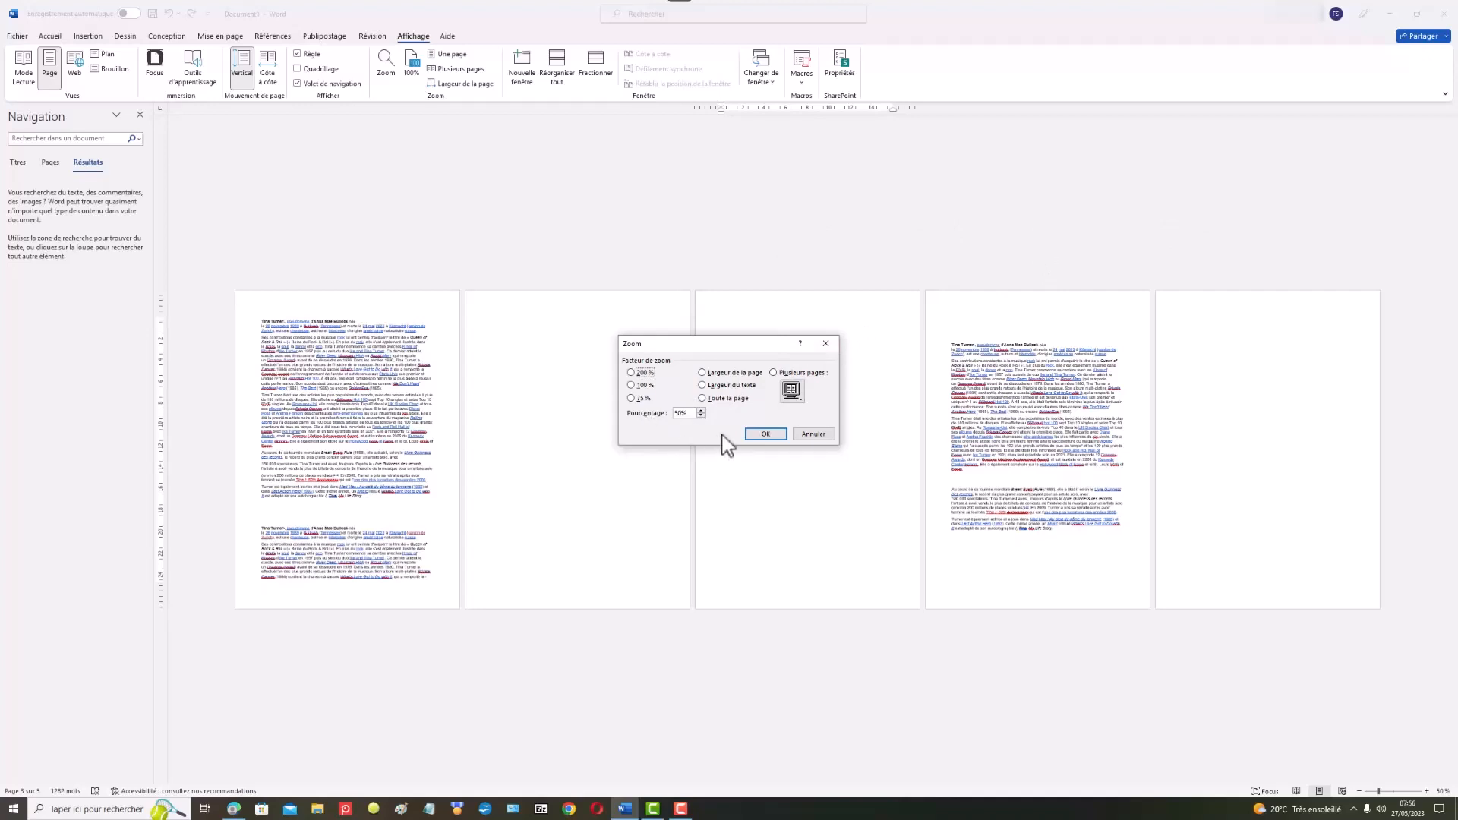
{"action": "left_click", "coordinate": [778, 436]}
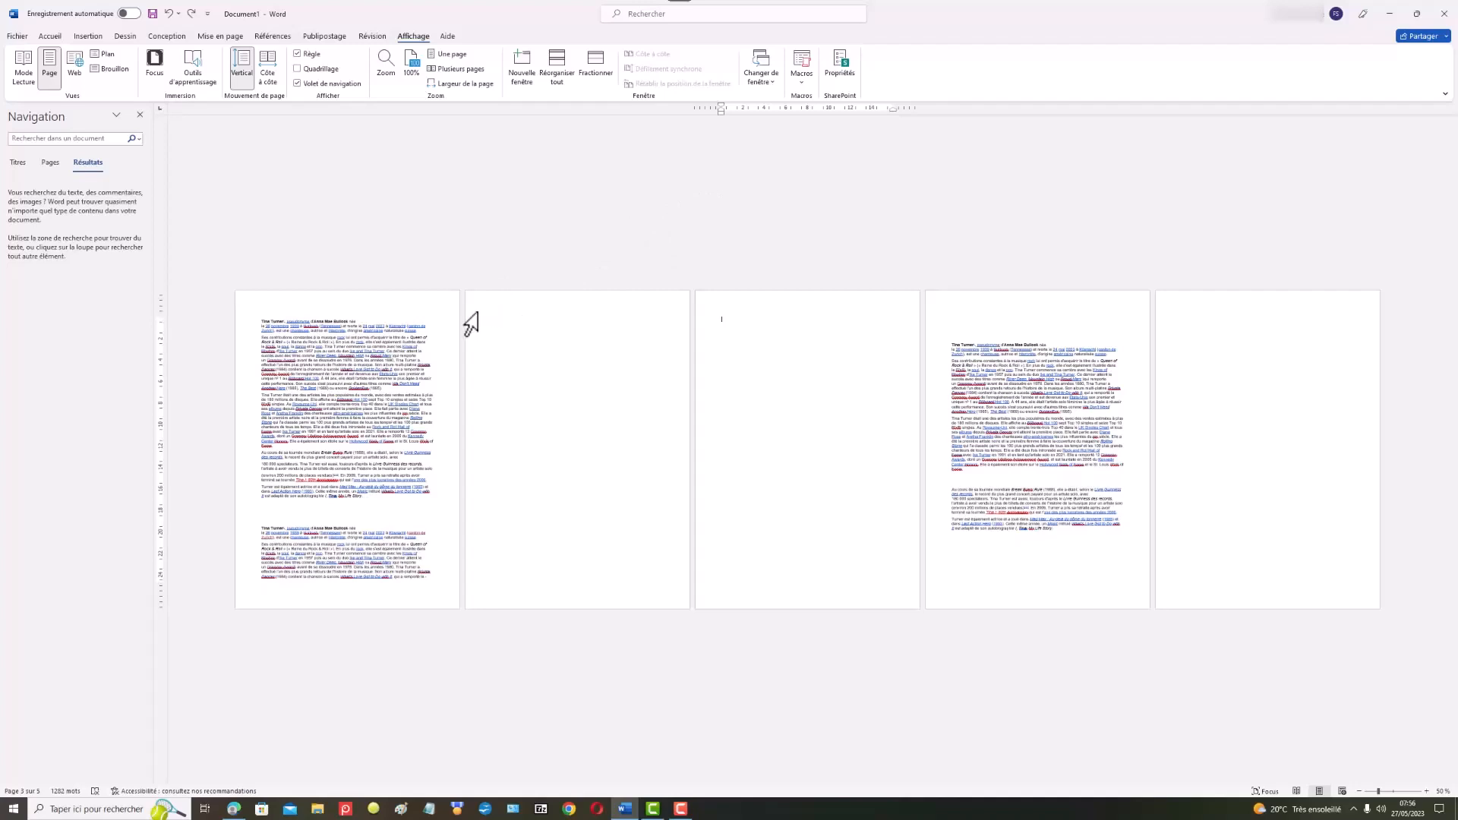
Step: Delete the blank second page by selecting its empty lines and using Go To with Page and \page
{"action": "left_click_drag", "start_coordinate": [492, 320], "coordinate": [492, 609]}
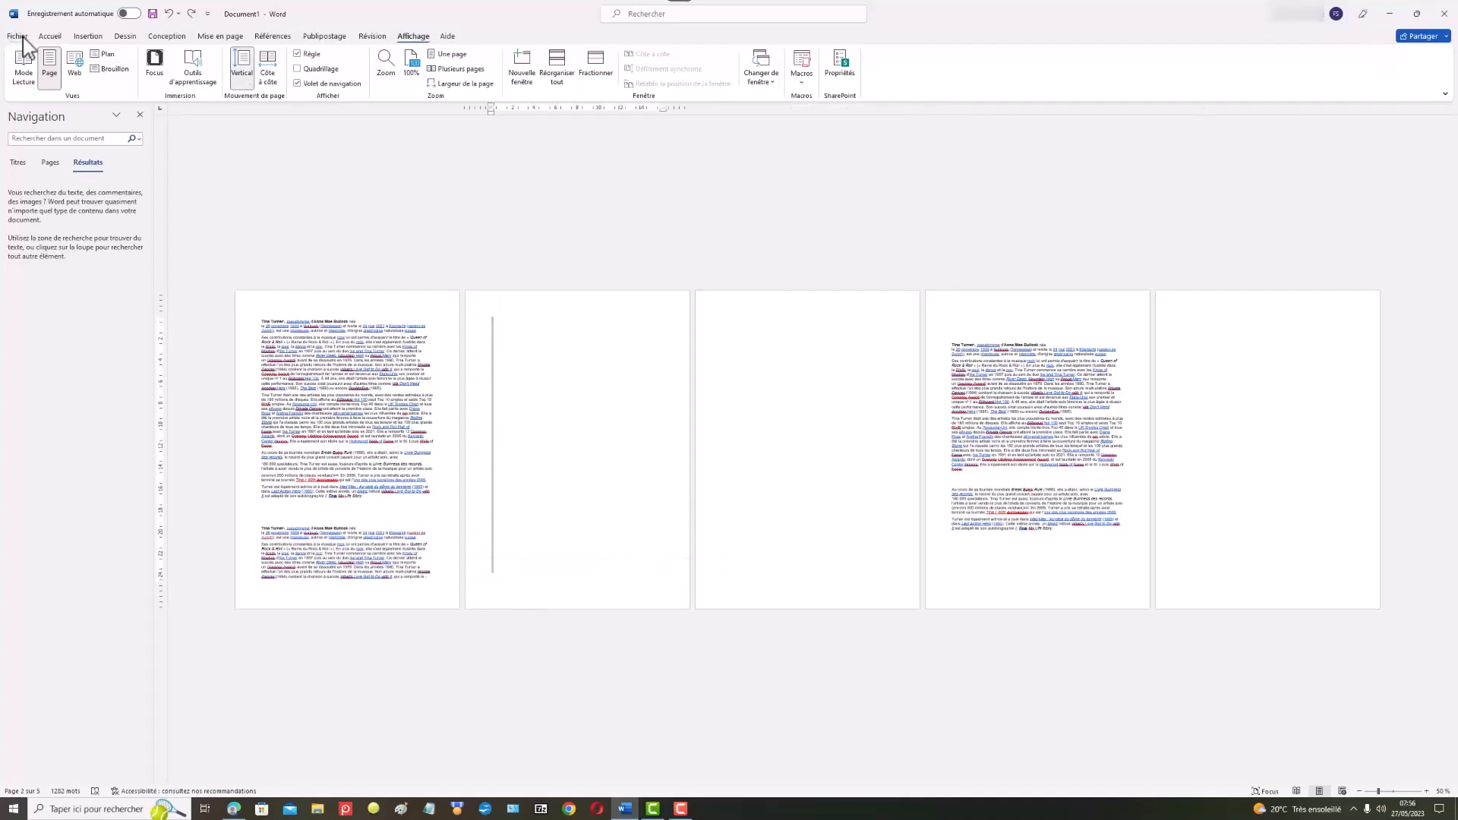
{"action": "left_click", "coordinate": [51, 36]}
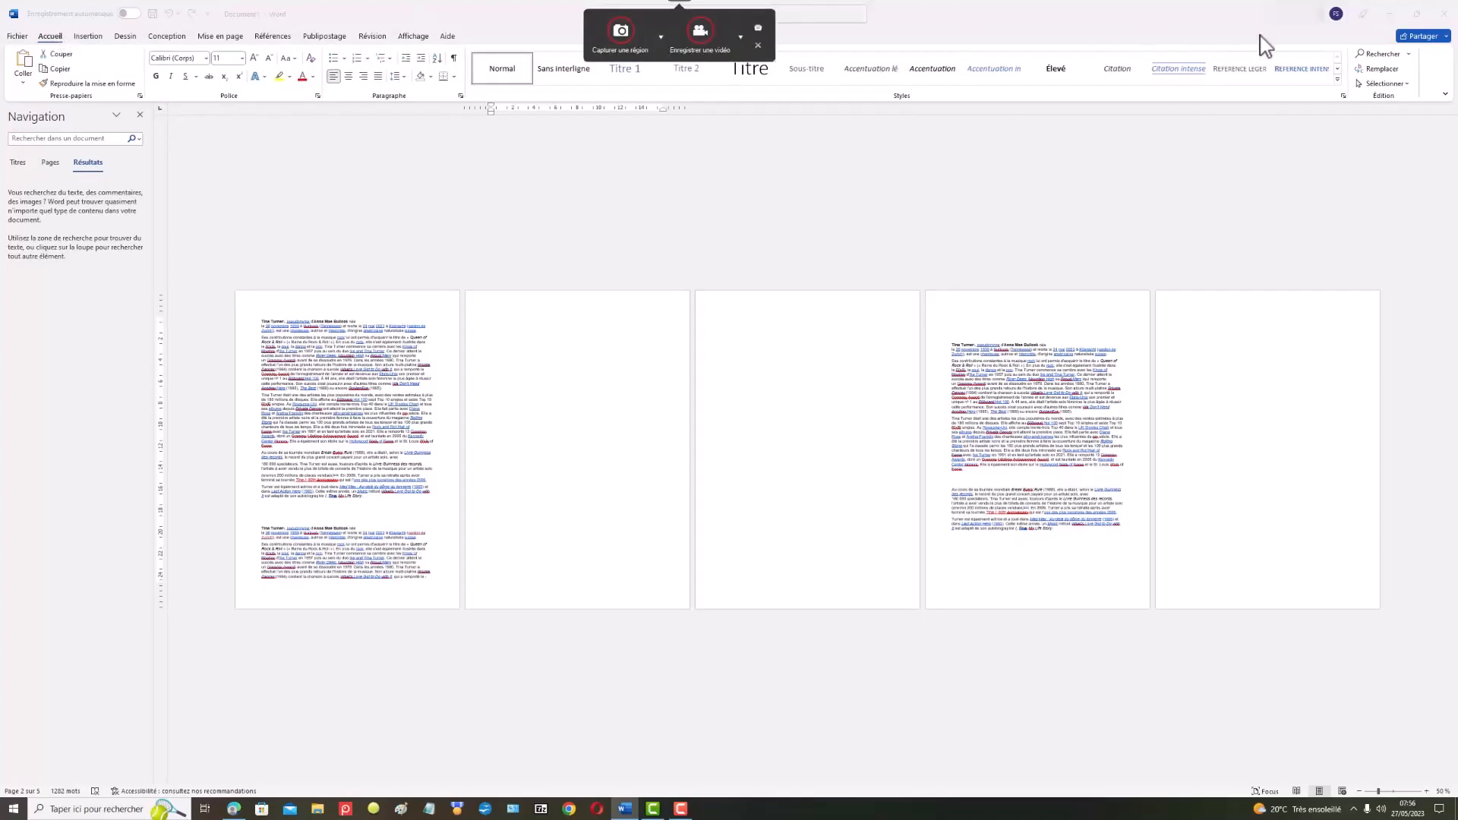
{"action": "left_click", "coordinate": [1410, 55]}
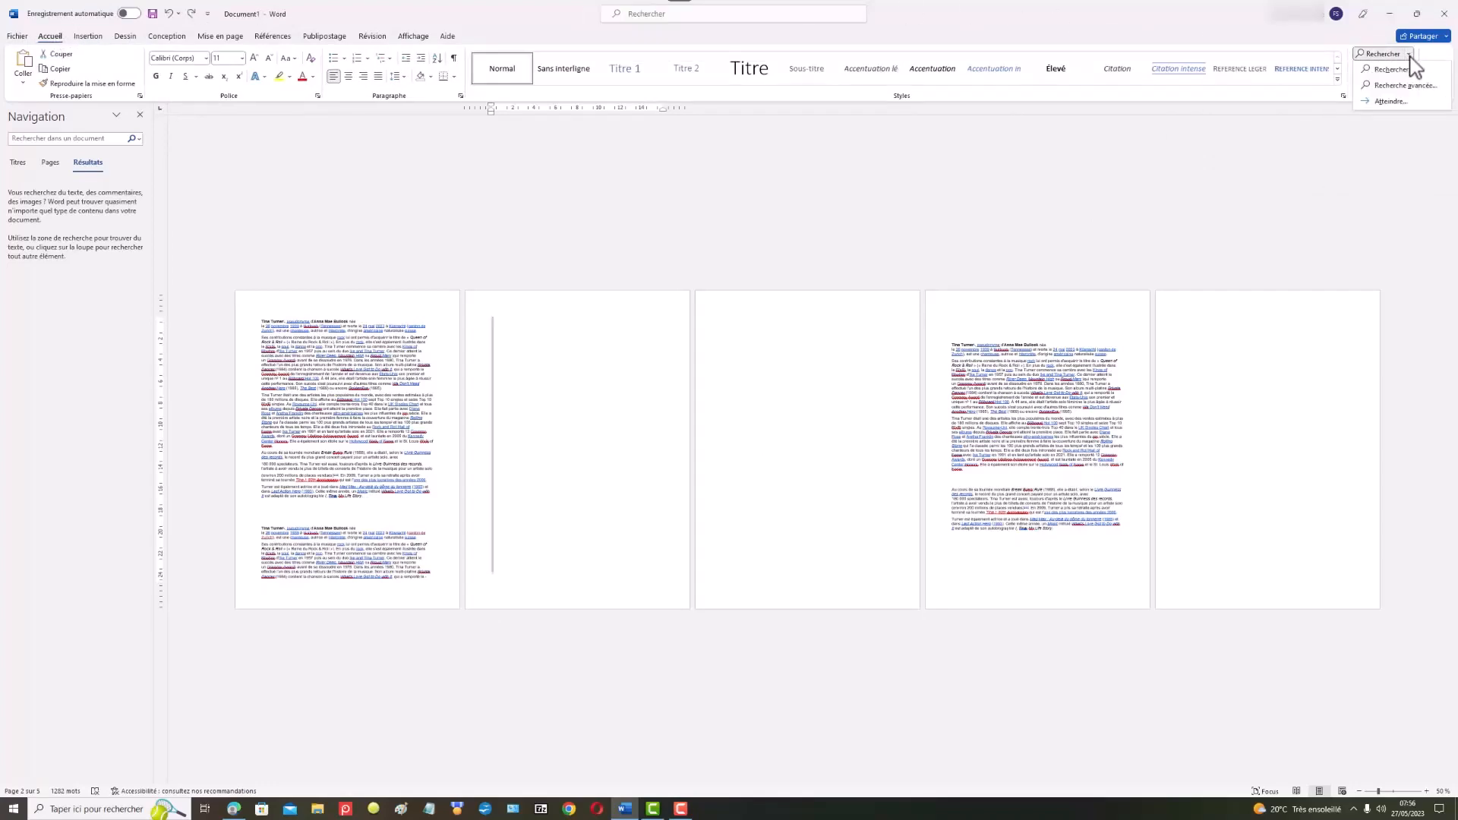
{"action": "left_click", "coordinate": [1390, 101]}
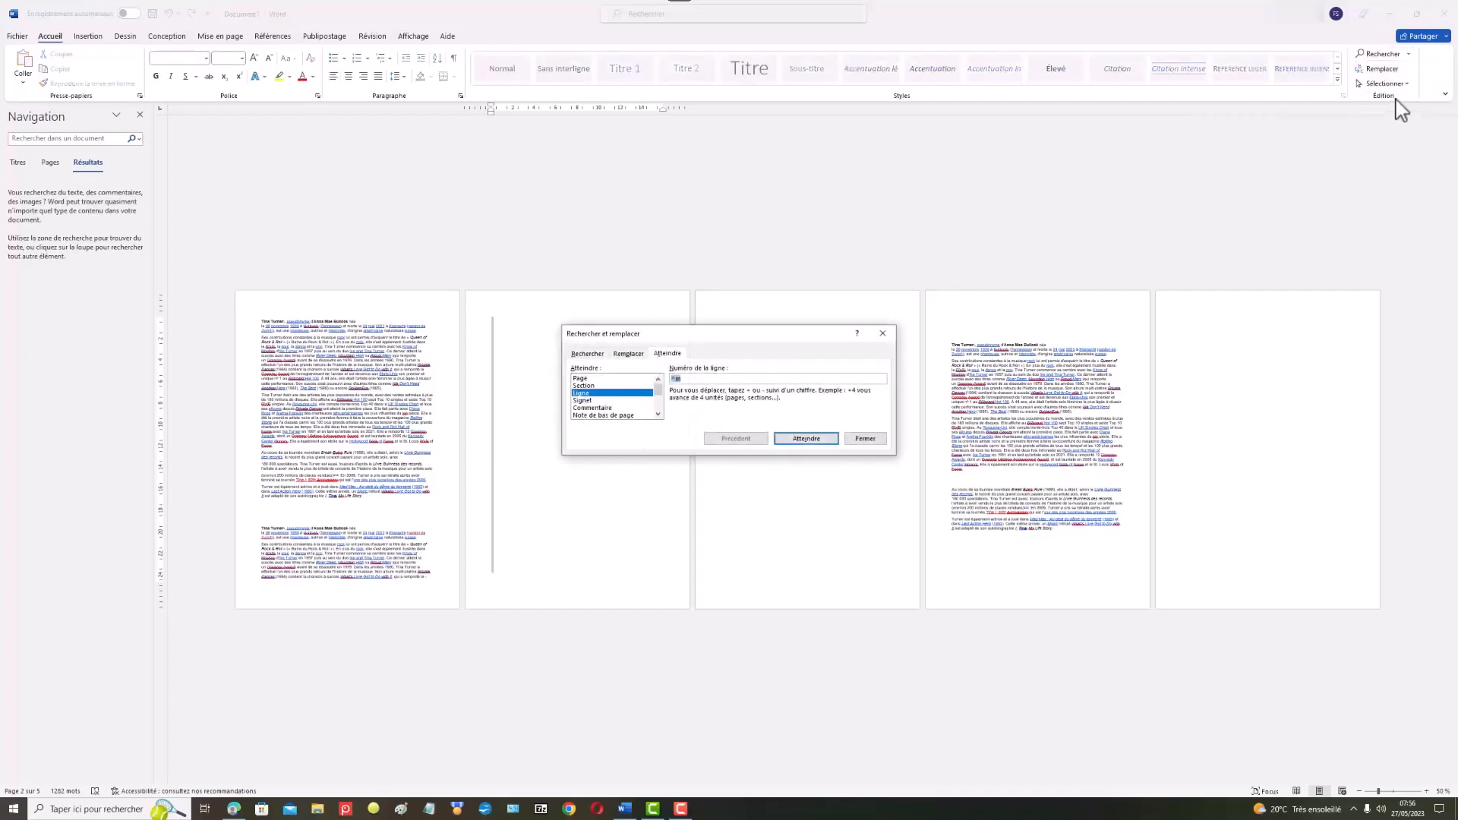
{"action": "left_click", "coordinate": [607, 378]}
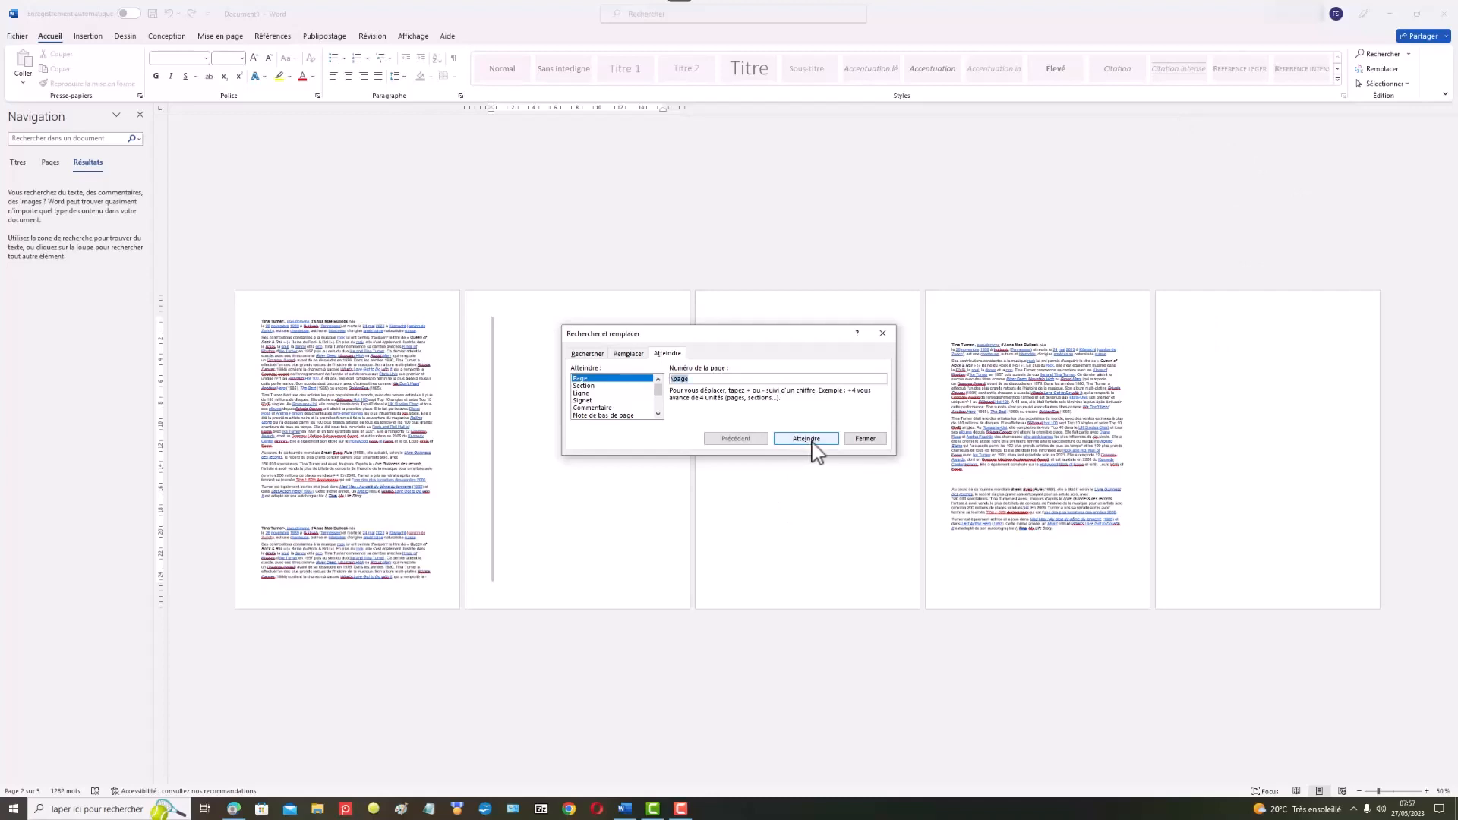
{"action": "left_click", "coordinate": [876, 440]}
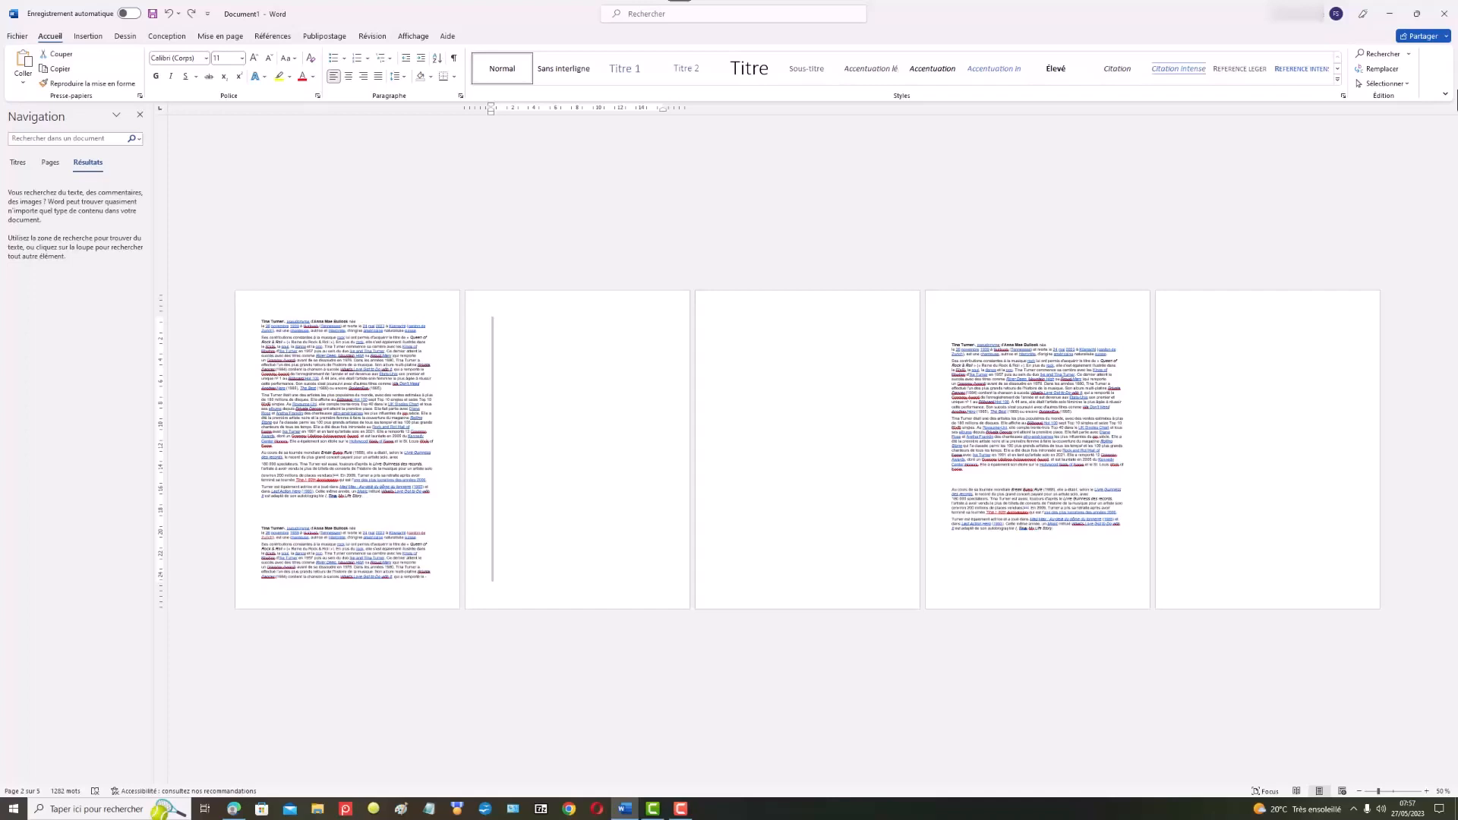
{"action": "key", "text": "Delete"}
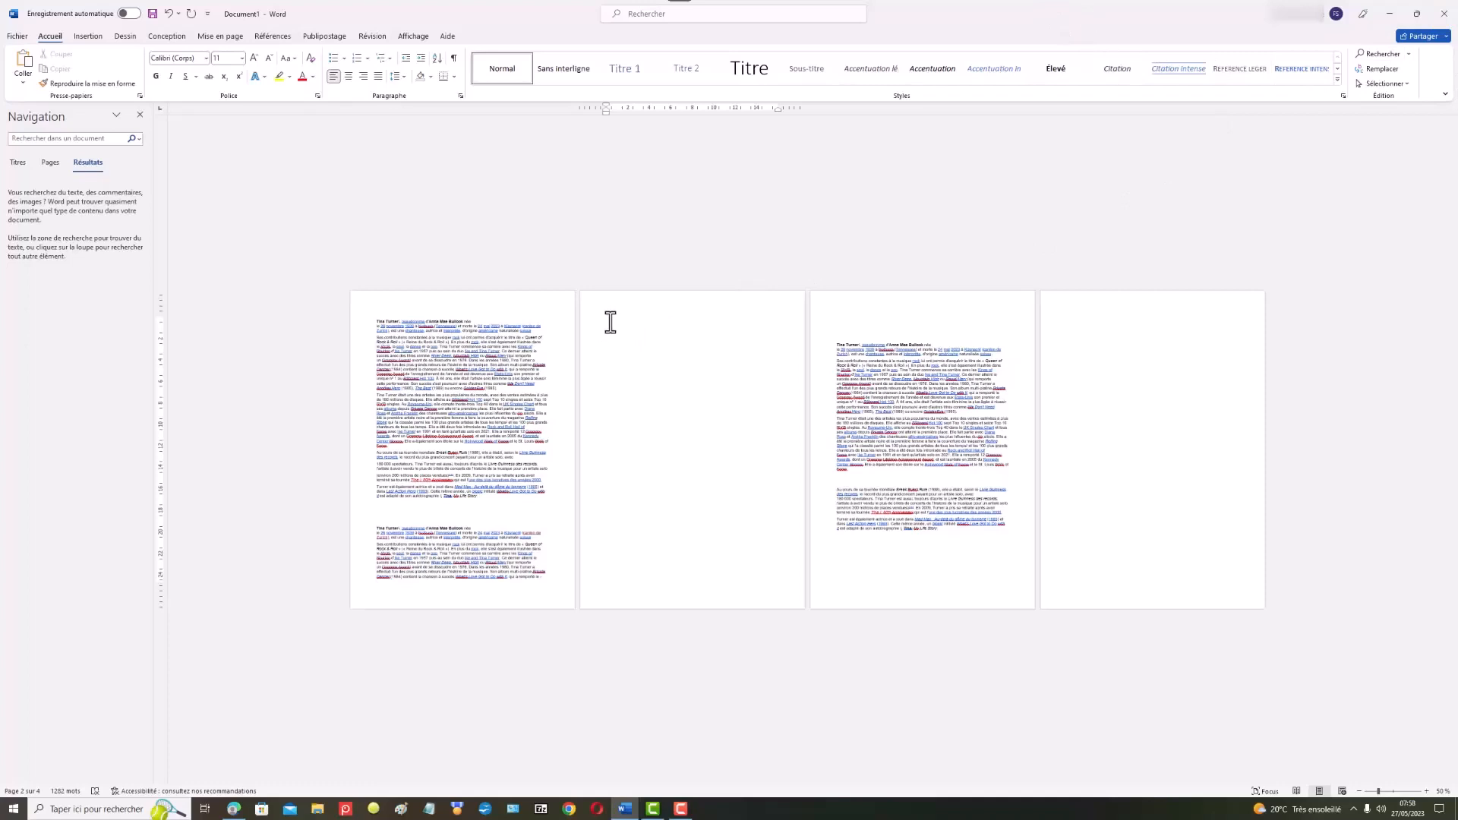
Step: Delete the remaining blank page between the two text pages, selecting it through Go To with \page
{"action": "left_click_drag", "start_coordinate": [611, 322], "coordinate": [648, 595]}
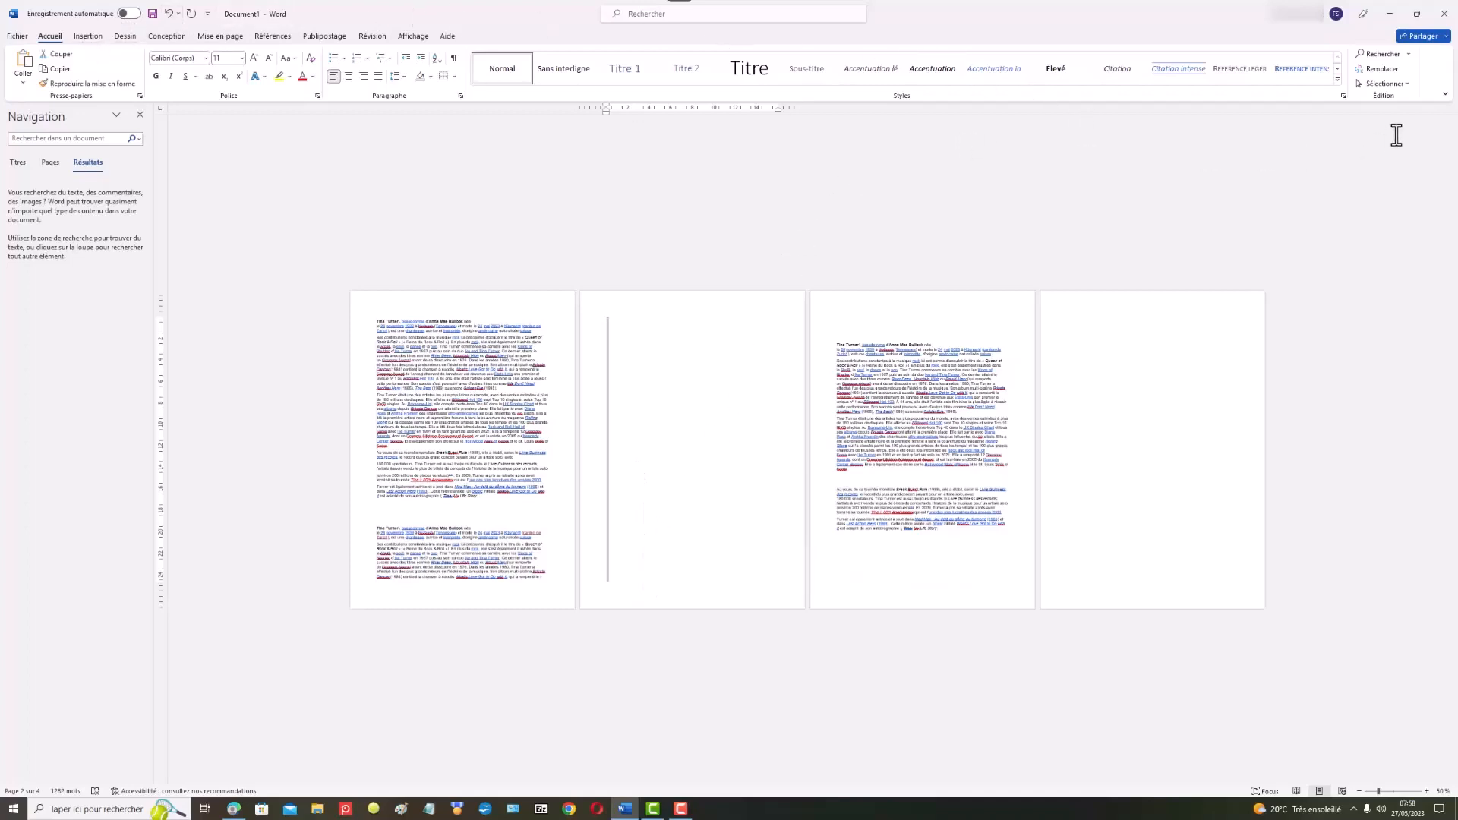
{"action": "left_click", "coordinate": [1409, 54]}
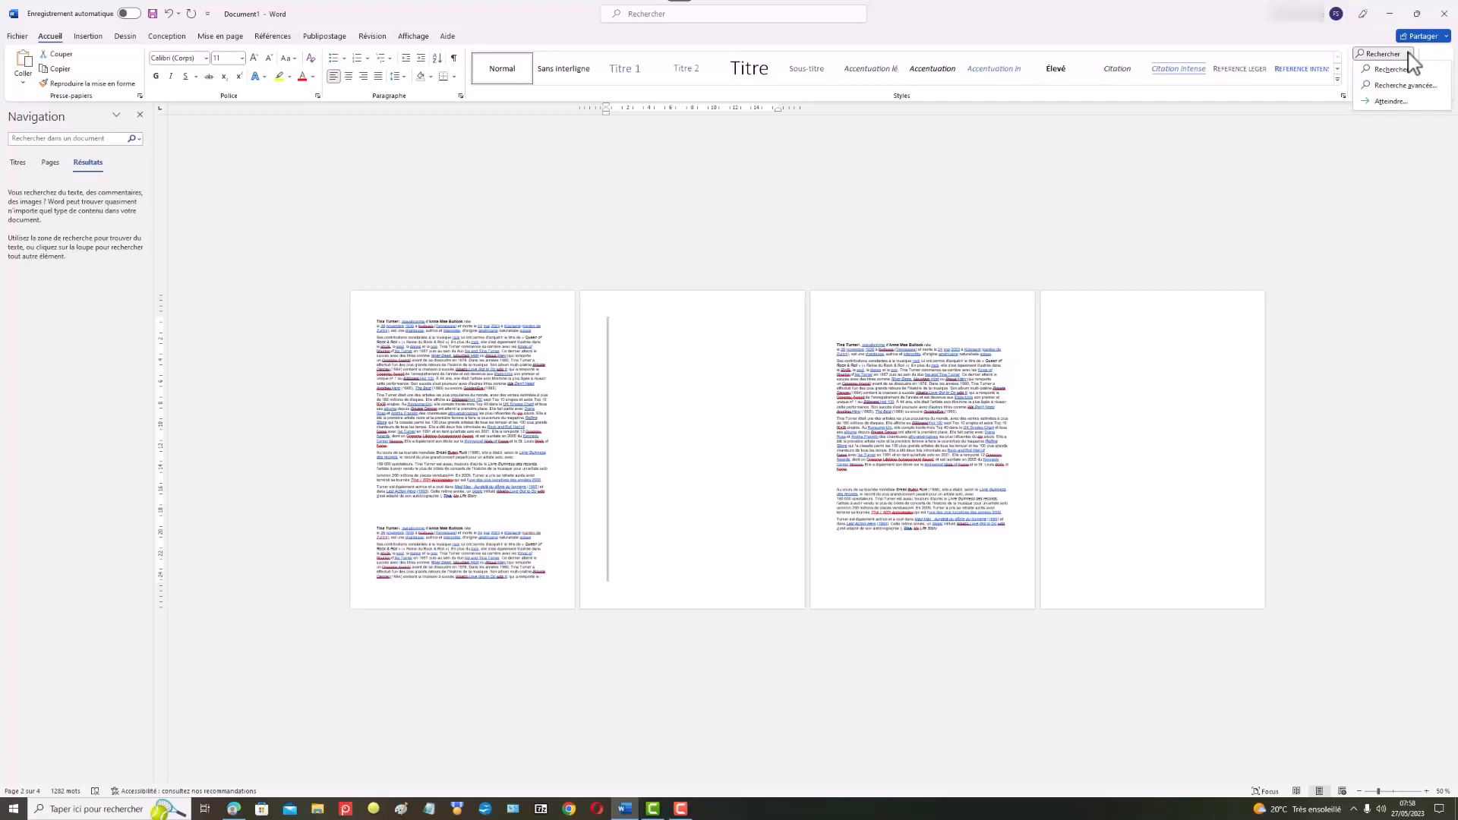
{"action": "left_click", "coordinate": [1402, 101]}
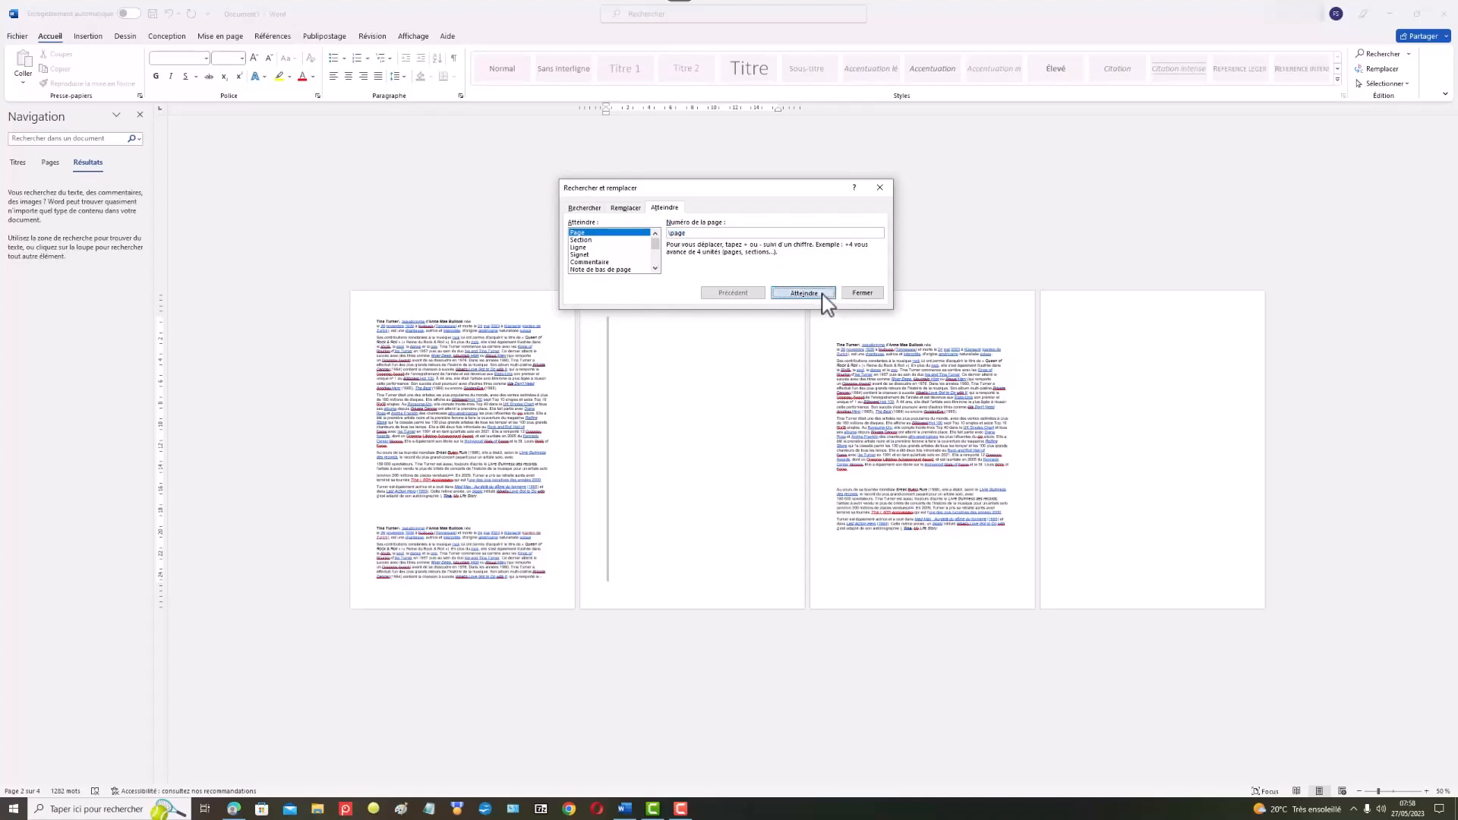
{"action": "left_click", "coordinate": [864, 298]}
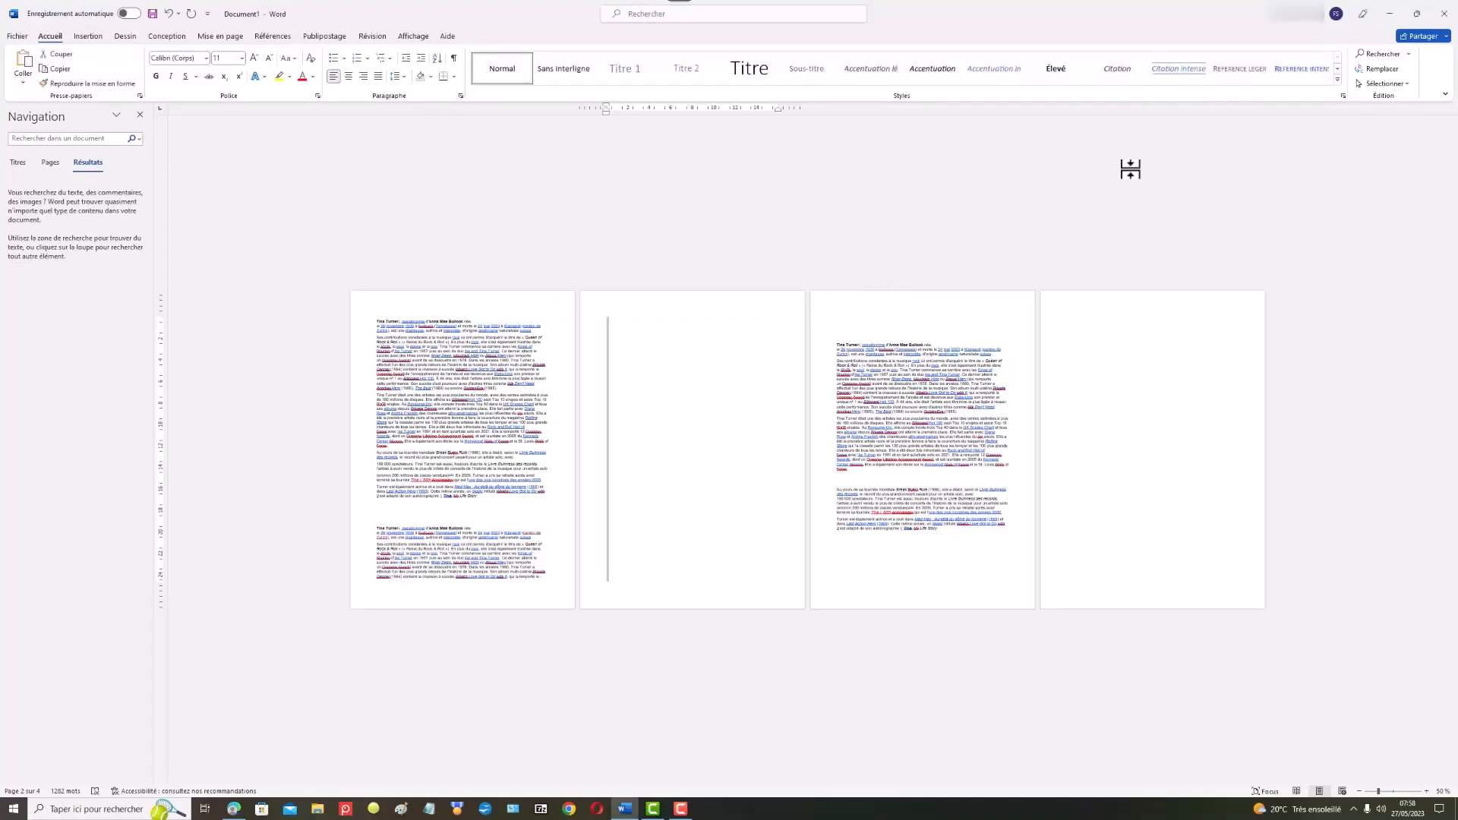
{"action": "key", "text": "Delete"}
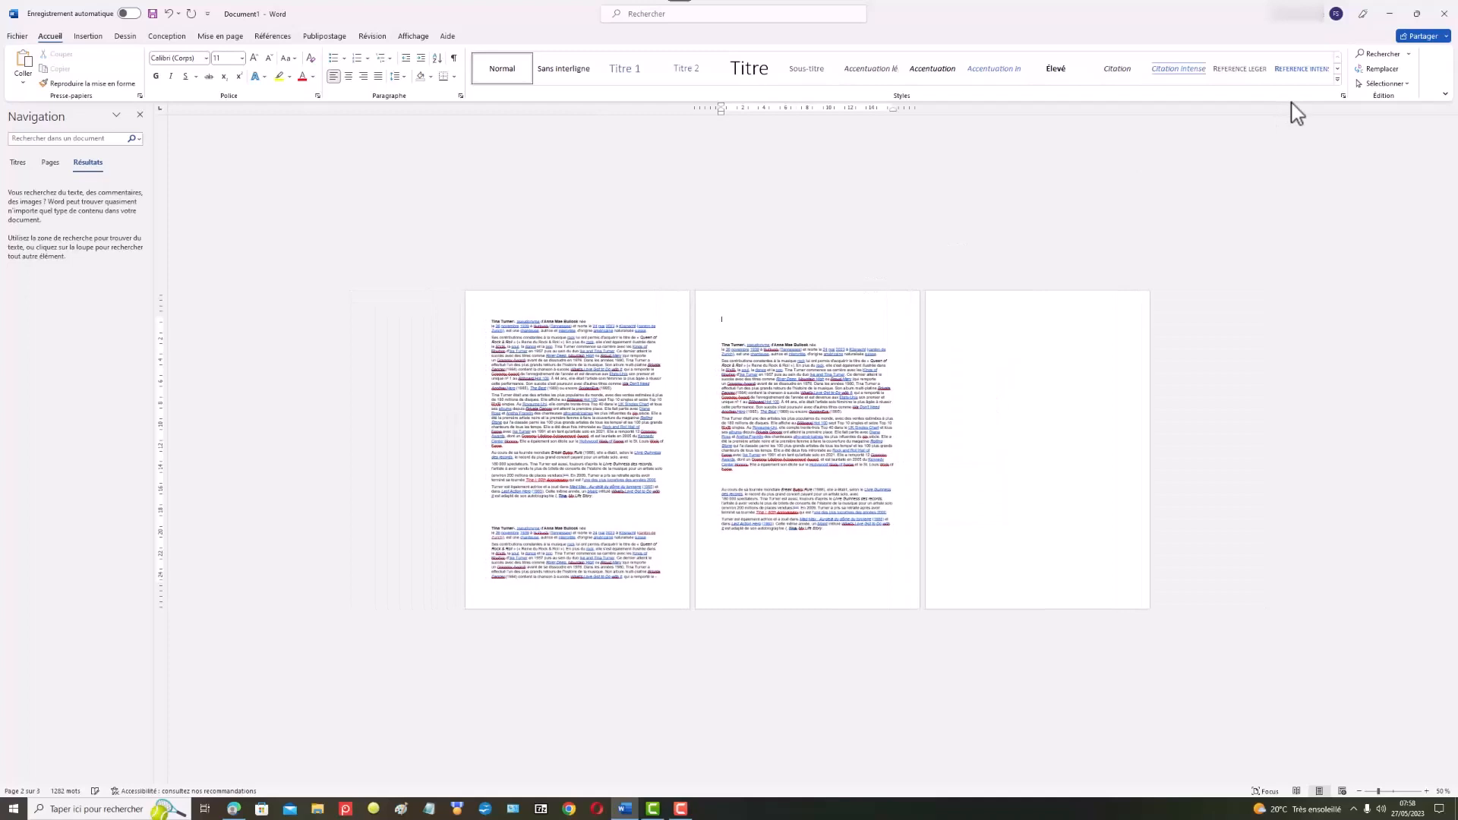
Step: Try to select the blank last page for removal using Go To with \page
{"action": "left_click_drag", "start_coordinate": [950, 309], "coordinate": [960, 397]}
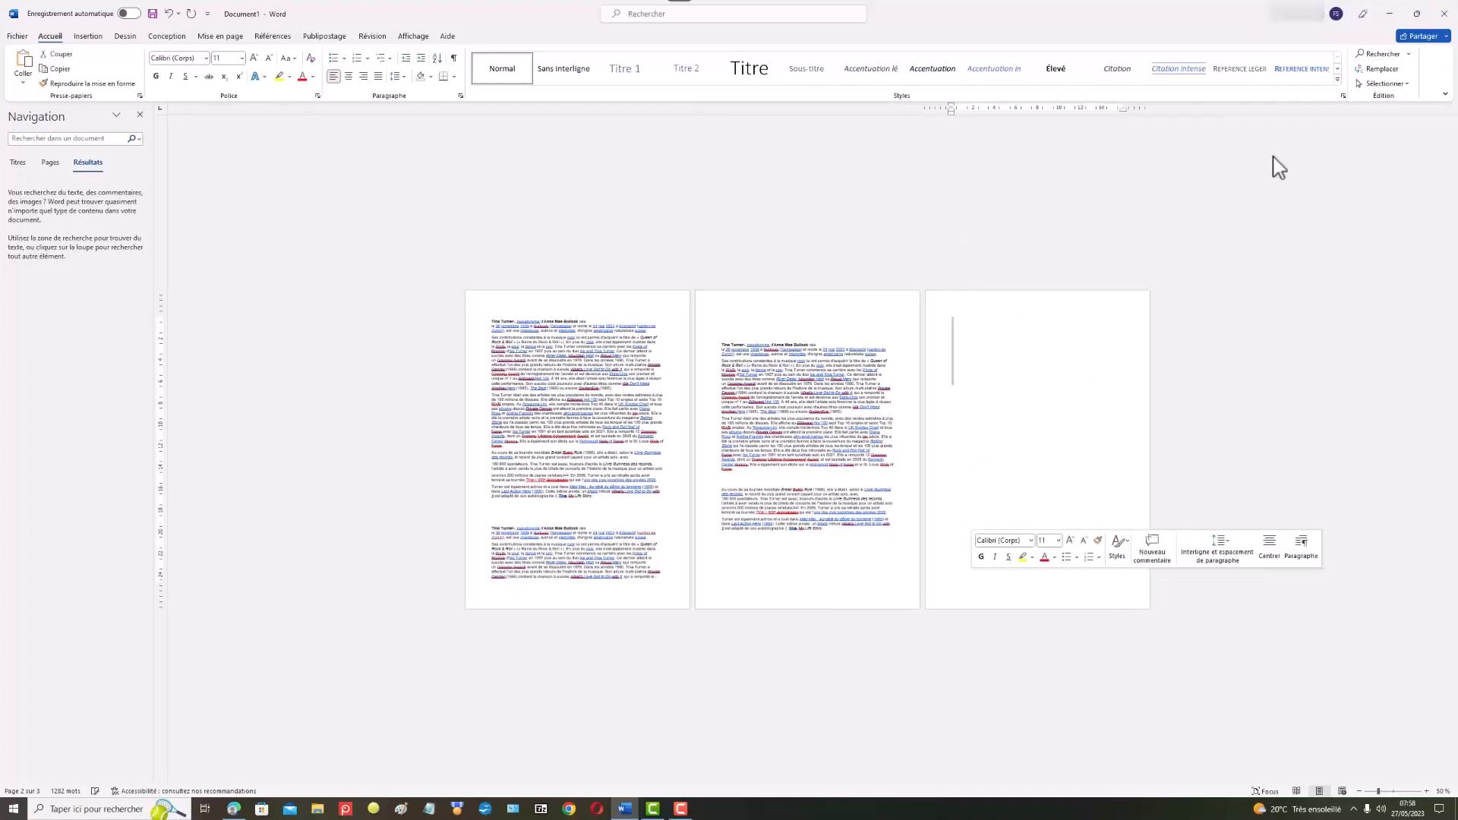
{"action": "left_click", "coordinate": [1410, 54]}
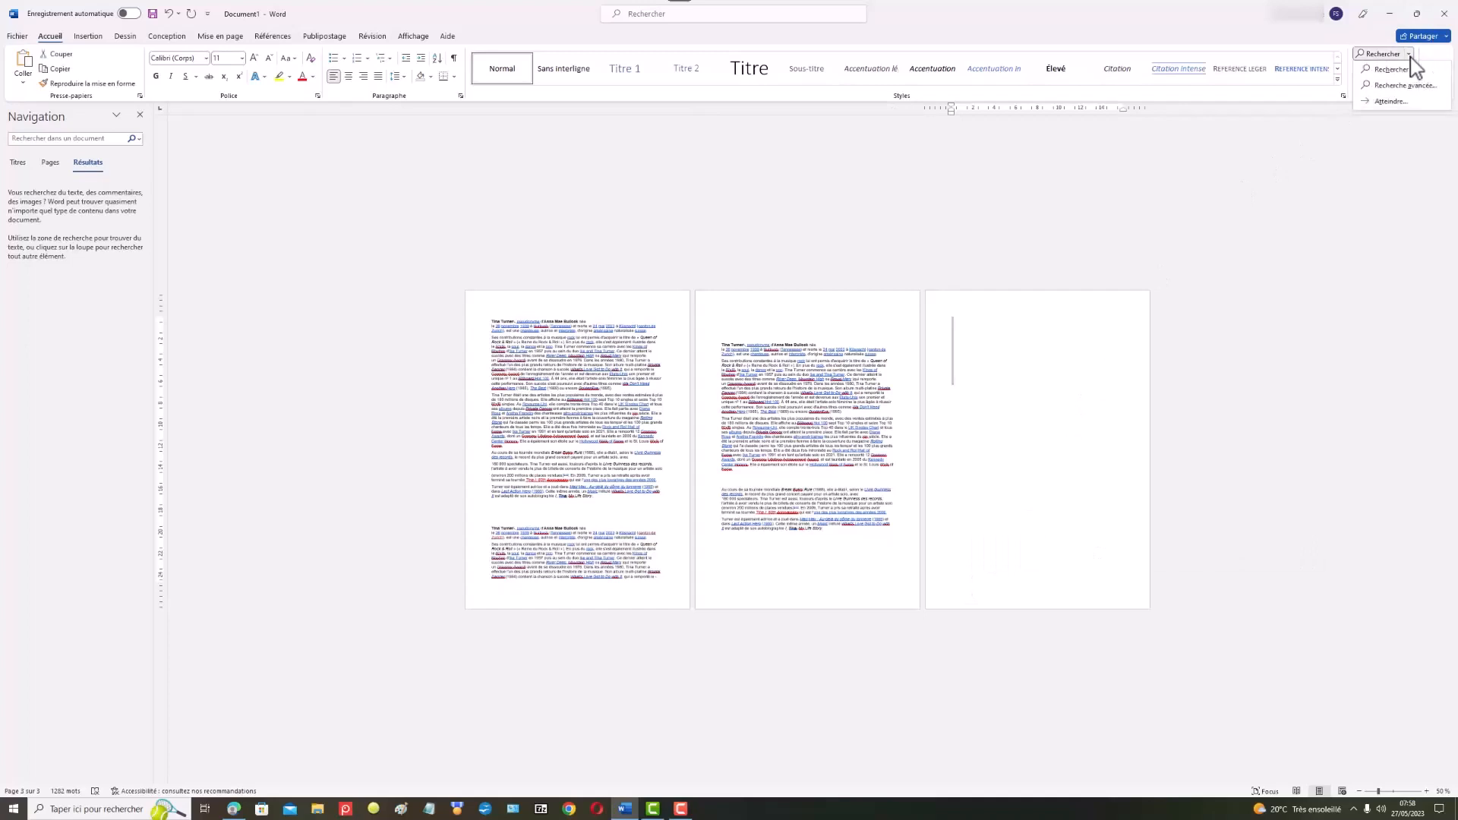
{"action": "left_click", "coordinate": [1417, 104]}
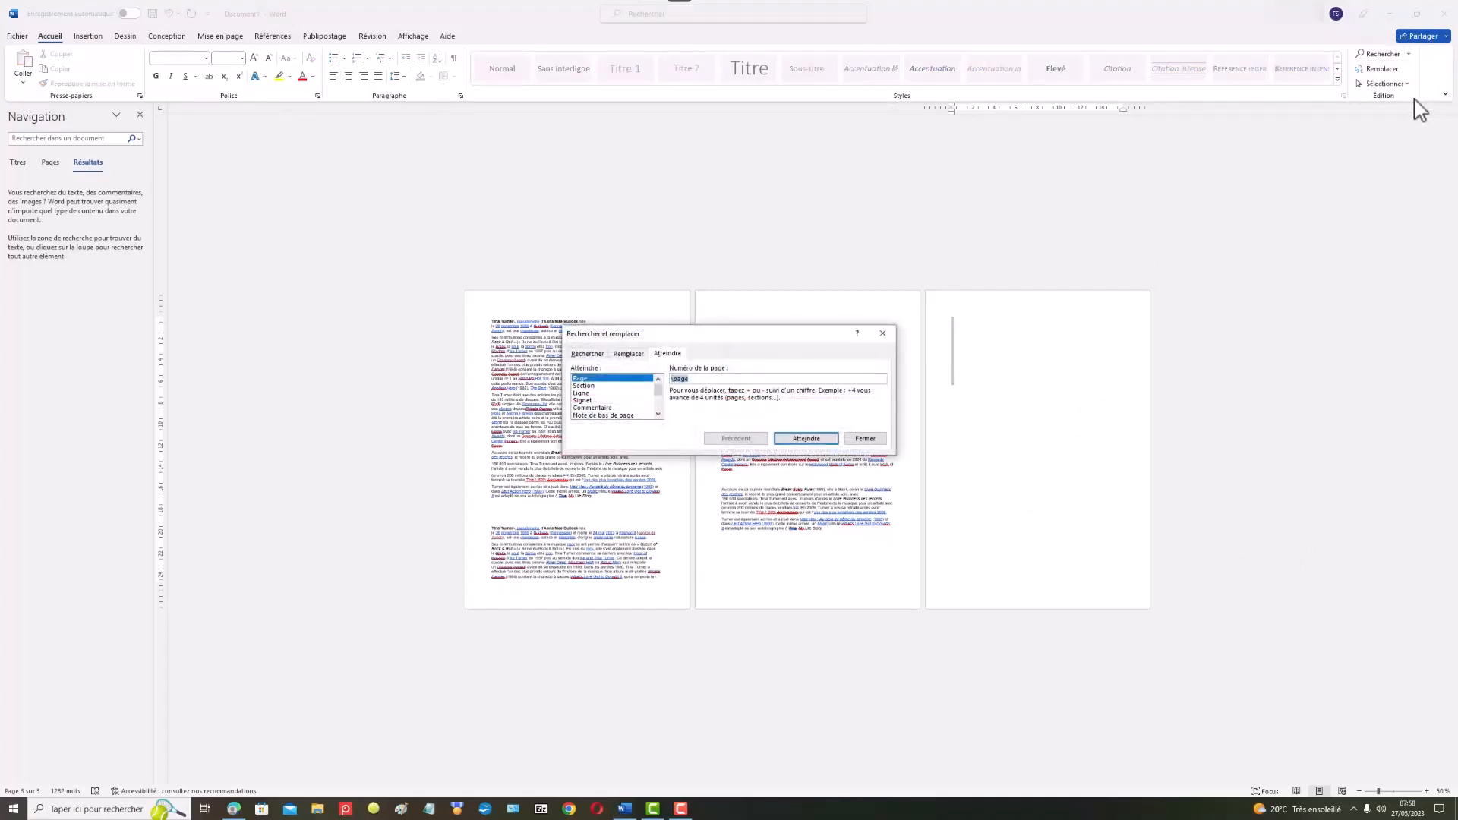
{"action": "left_click", "coordinate": [819, 442]}
{"action": "left_click", "coordinate": [869, 440]}
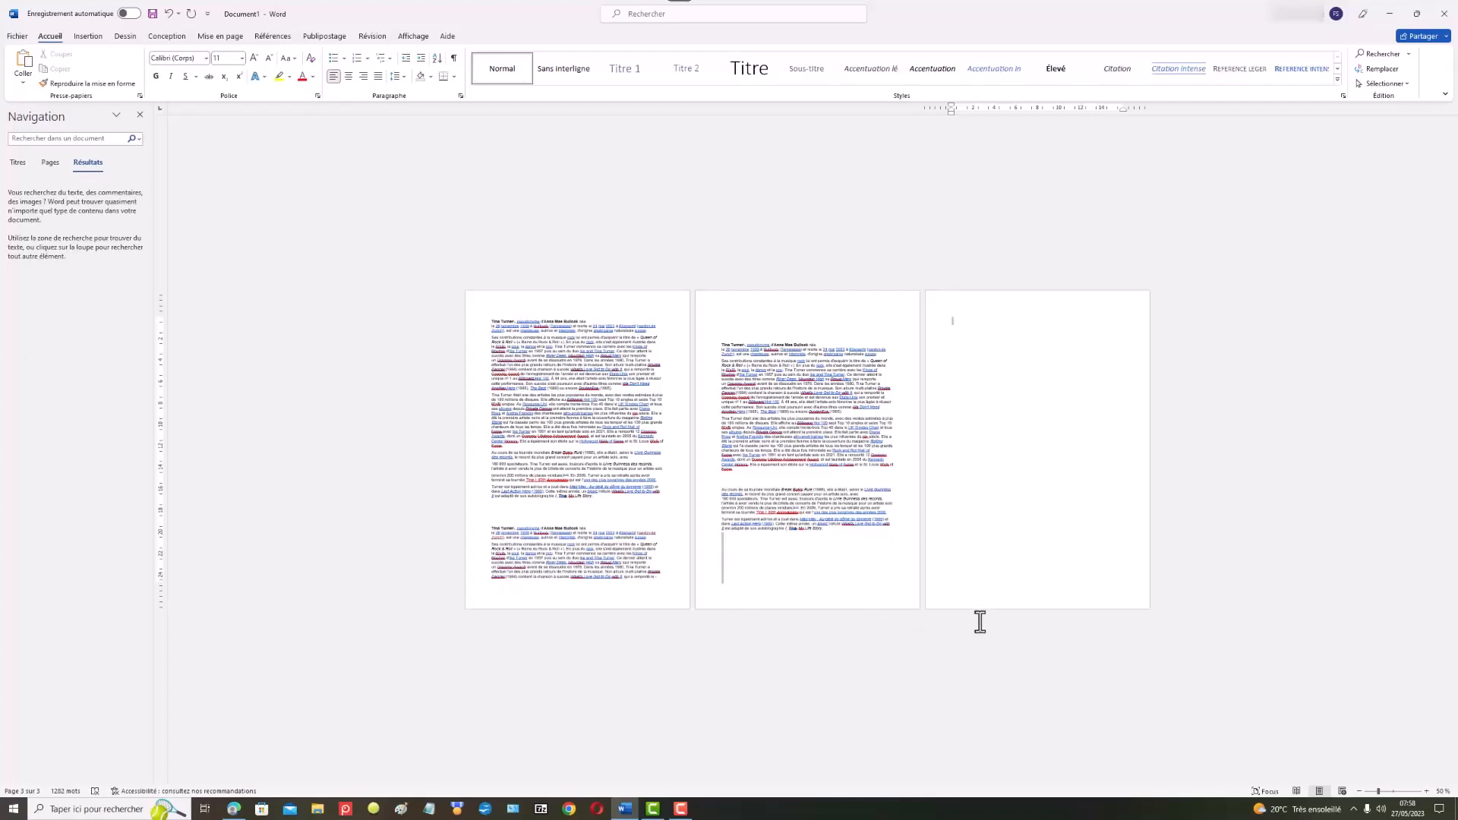
Step: Try Go To with \page again, with the empty lines from the second page's end through the last page selected
{"action": "left_click_drag", "start_coordinate": [981, 622], "coordinate": [980, 622]}
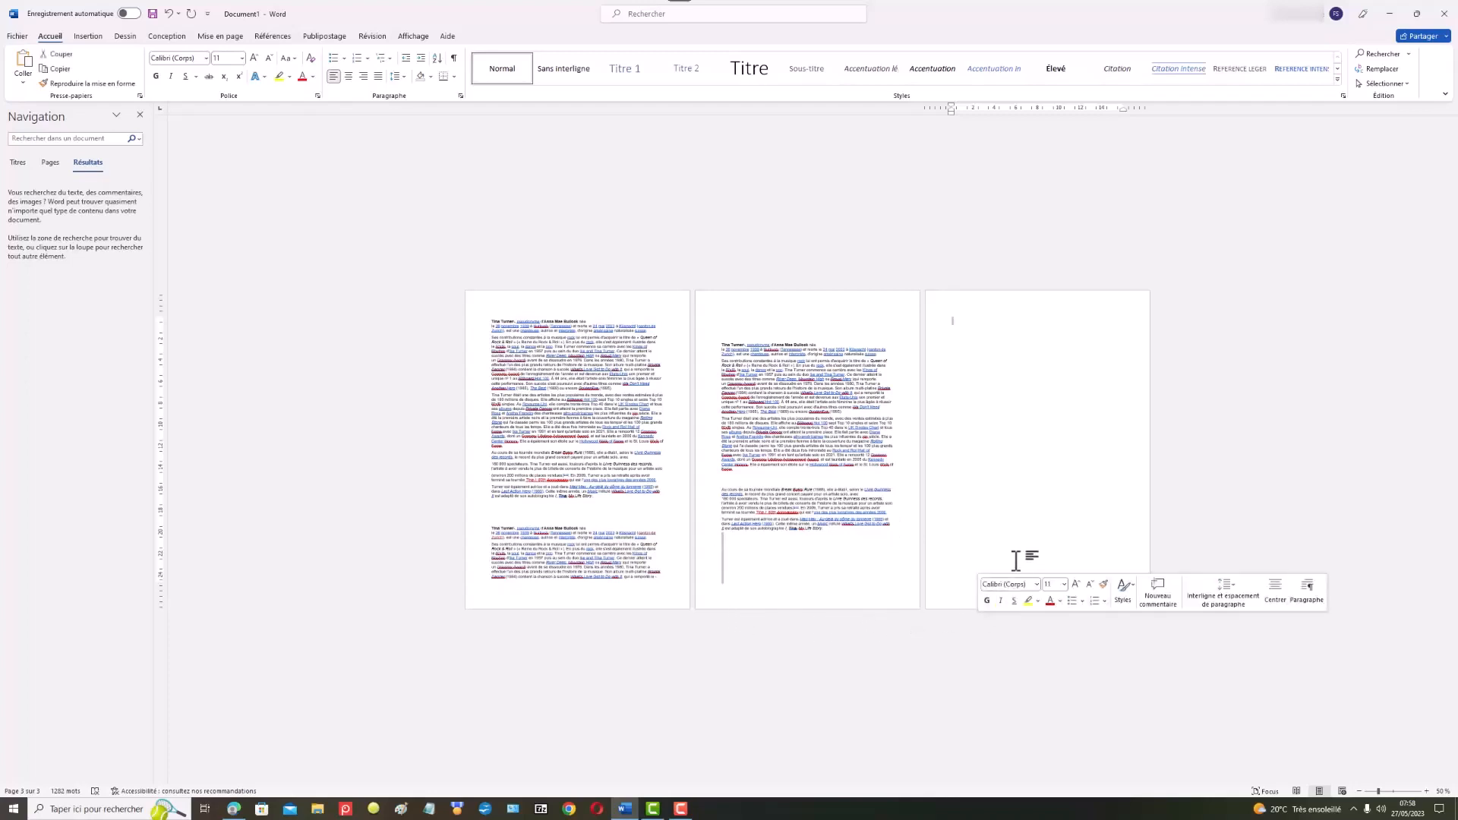
{"action": "left_click", "coordinate": [1409, 54]}
{"action": "left_click", "coordinate": [1391, 102]}
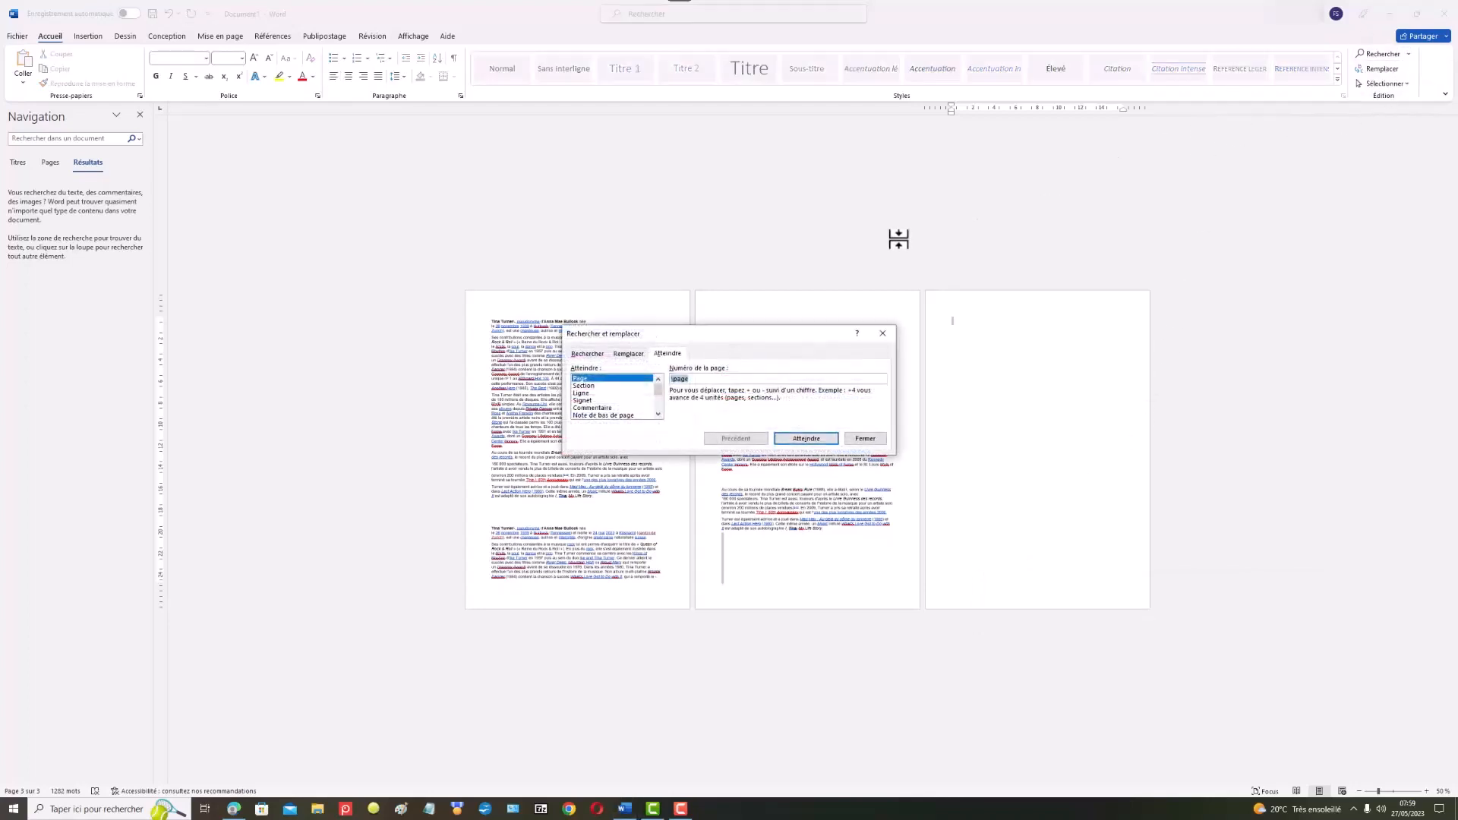
{"action": "left_click", "coordinate": [828, 442]}
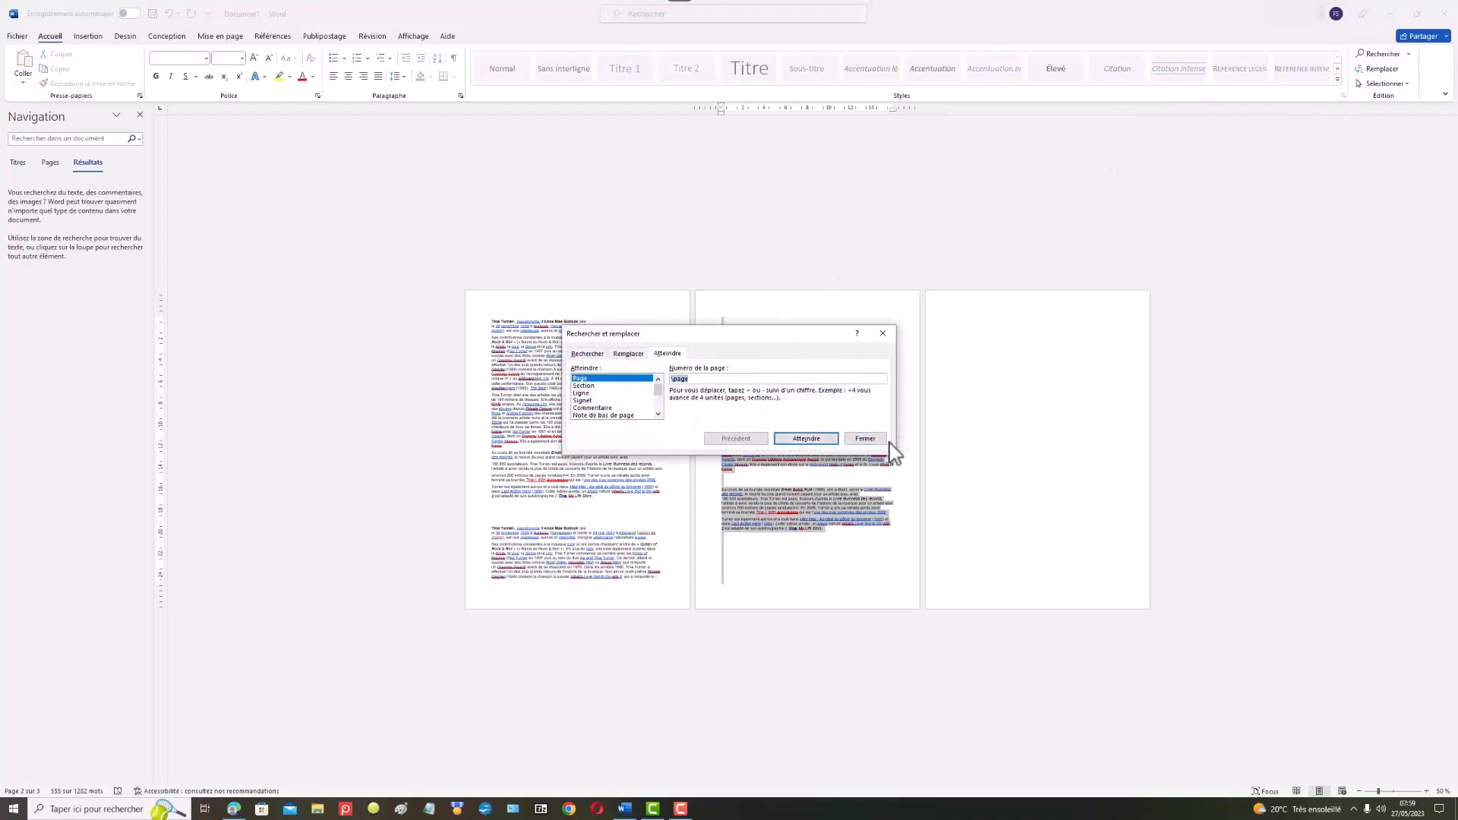
{"action": "left_click", "coordinate": [866, 439]}
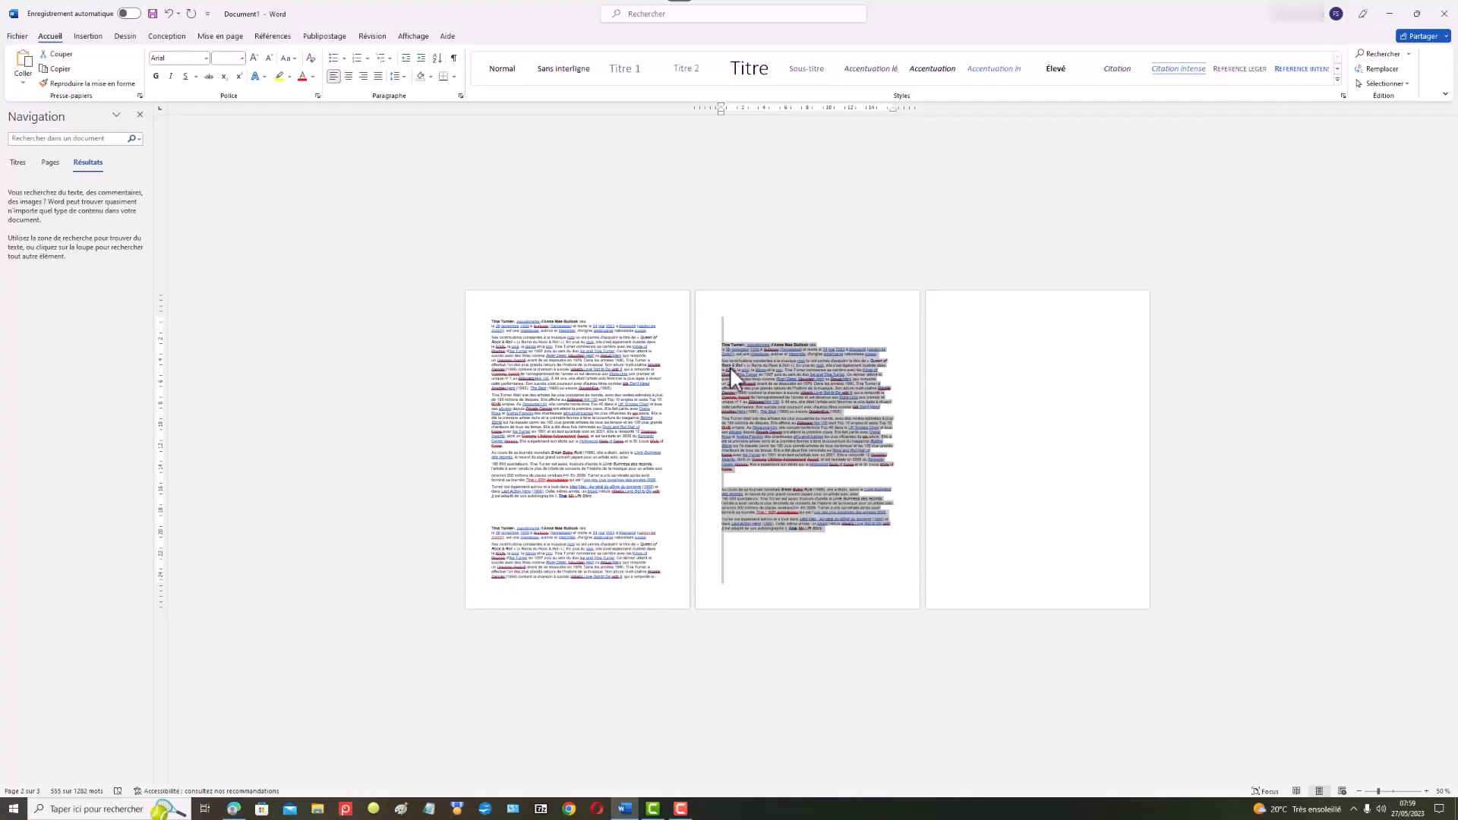
Step: Remove the trailing blank page by deleting the empty lines after the last text on page two
{"action": "left_click", "coordinate": [912, 541]}
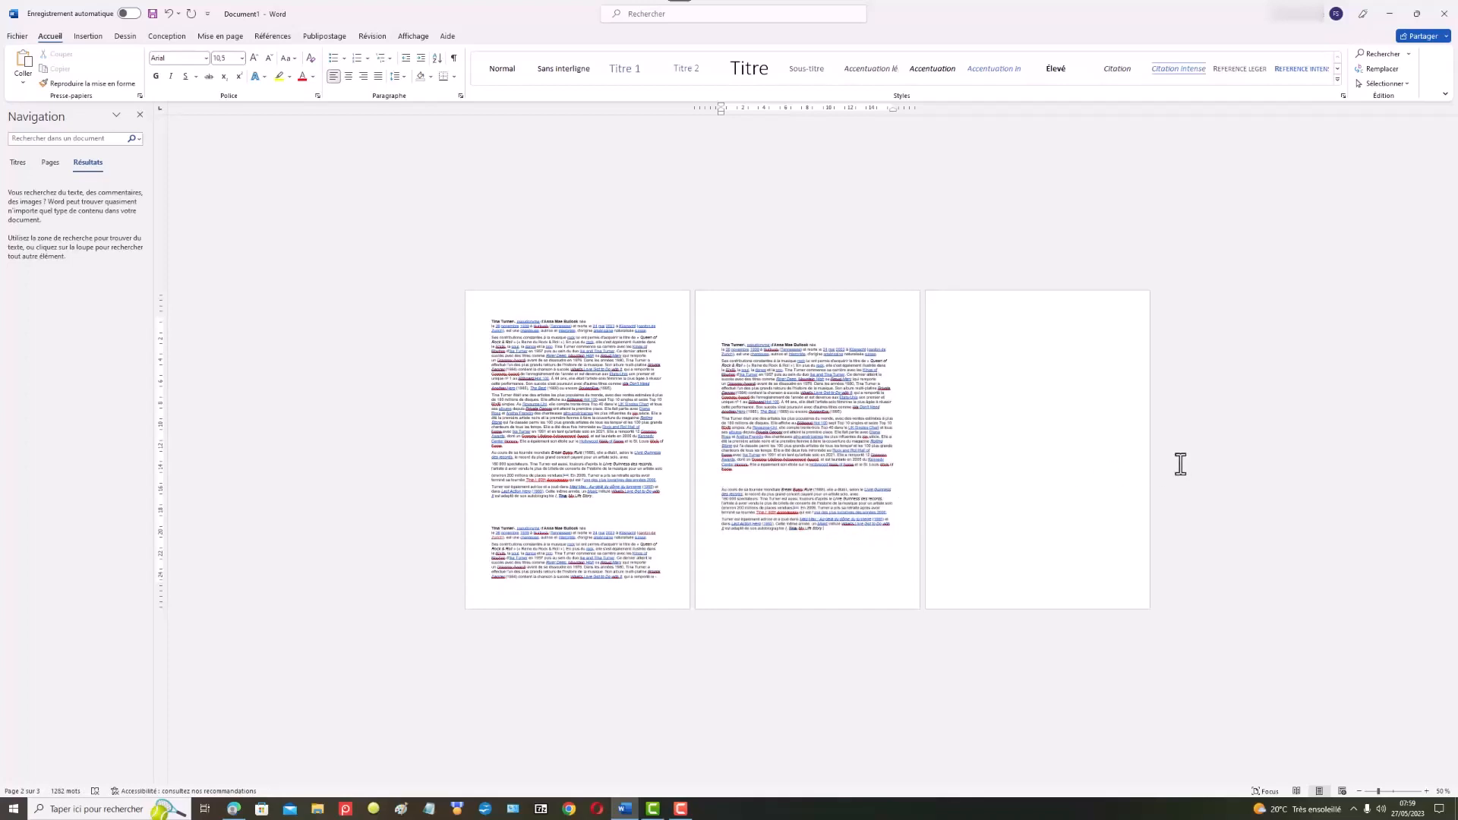
{"action": "key", "text": "Delete"}
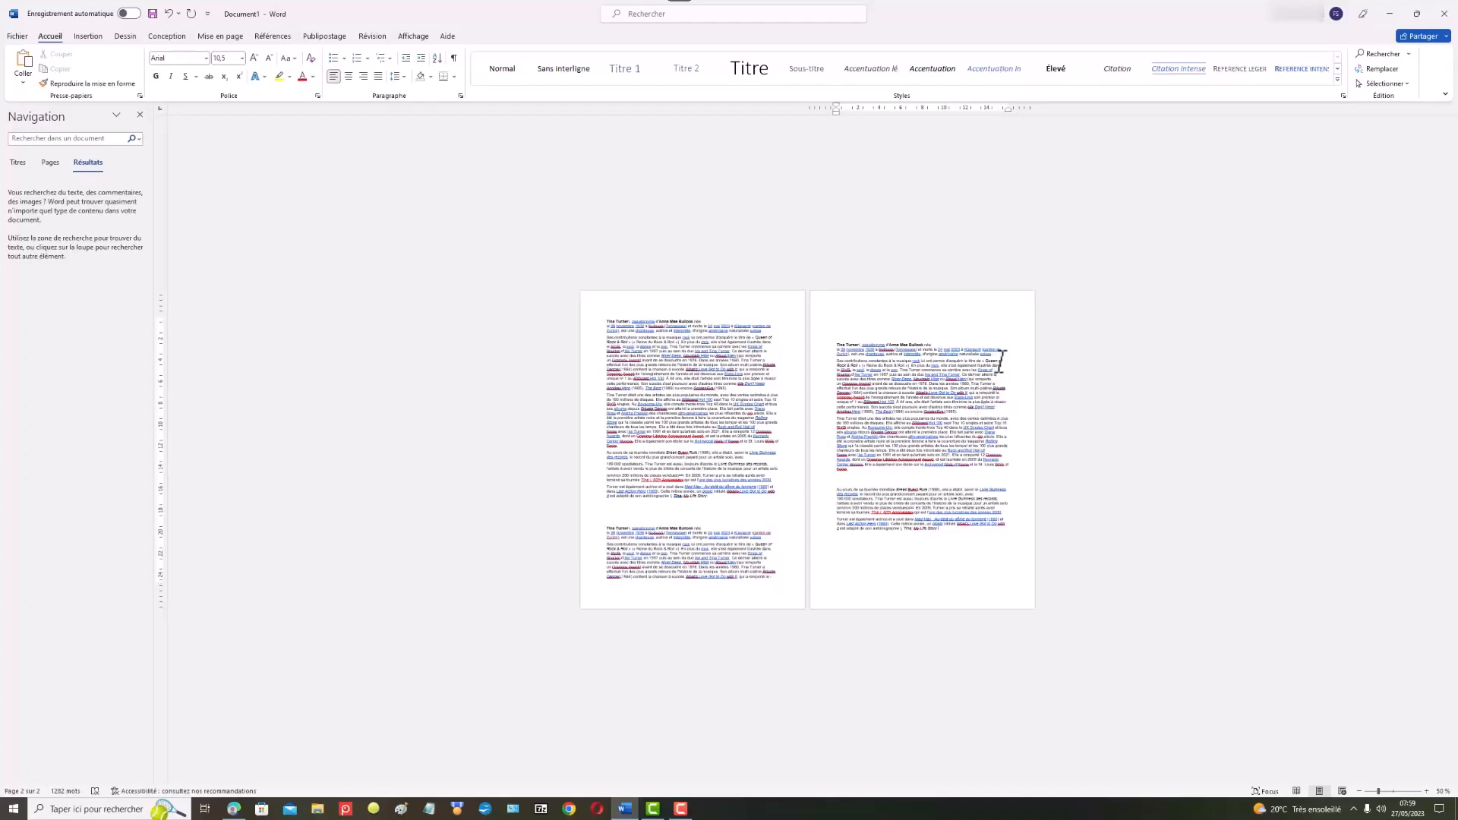
Step: Insert paragraph breaks at several line ends in the text on page two and backspace once near its last paragraph
{"action": "left_click", "coordinate": [1010, 362]}
{"action": "key", "text": "Return"}
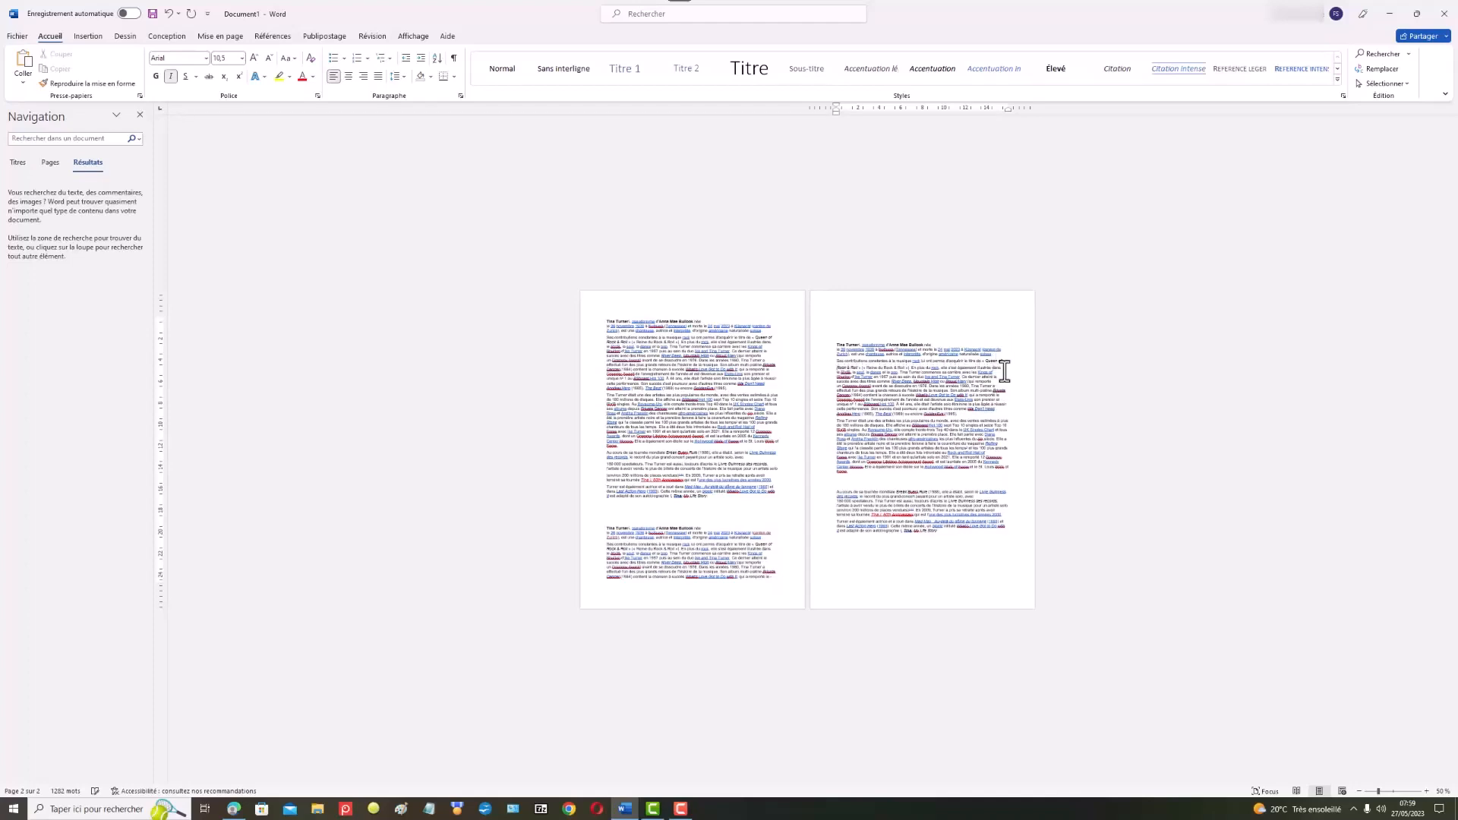
{"action": "key", "text": "Return"}
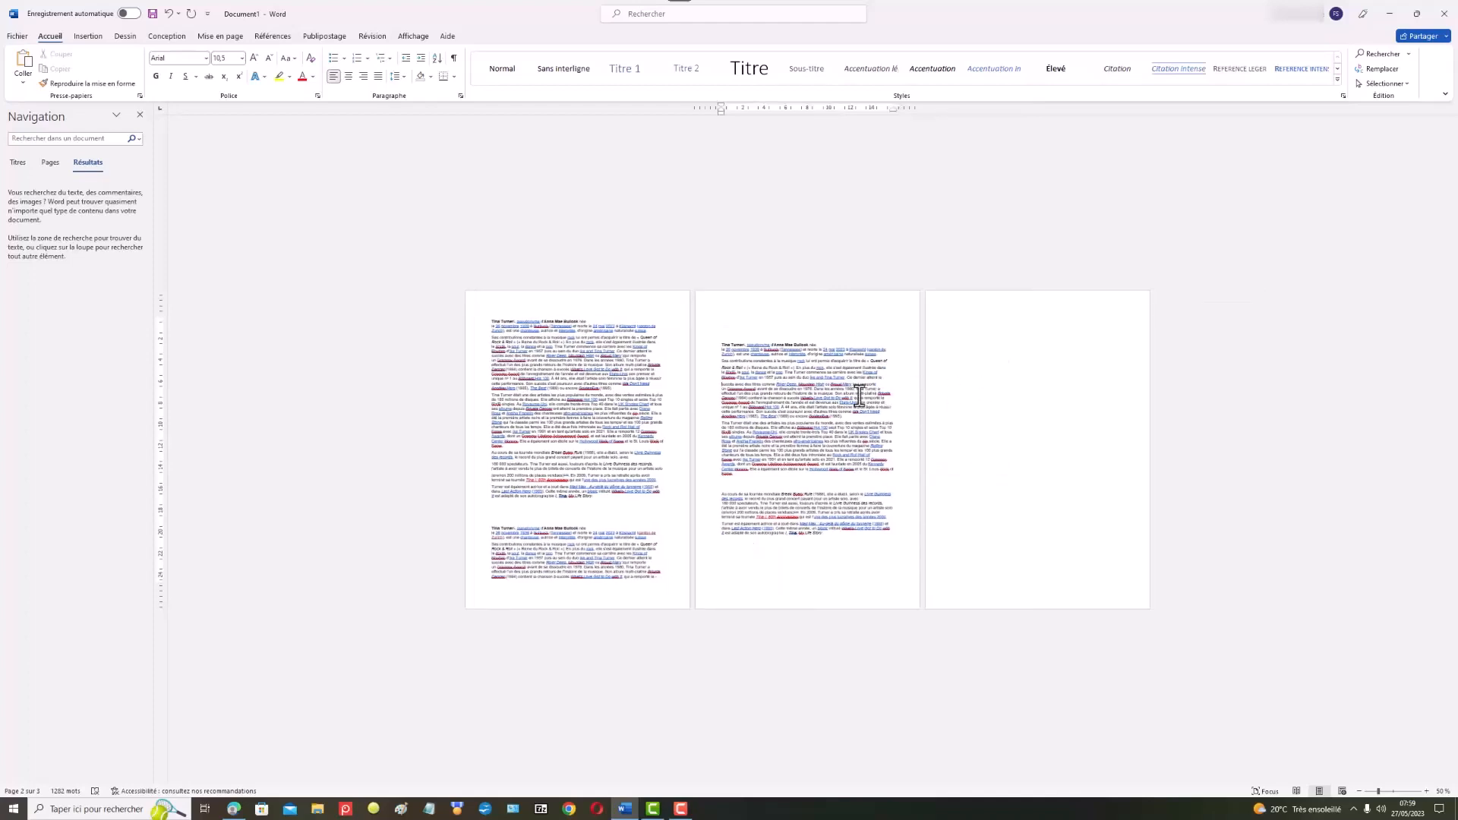
{"action": "left_click", "coordinate": [897, 526]}
{"action": "key", "text": "BackSpace"}
{"action": "left_click", "coordinate": [890, 427]}
{"action": "key", "text": "Return"}
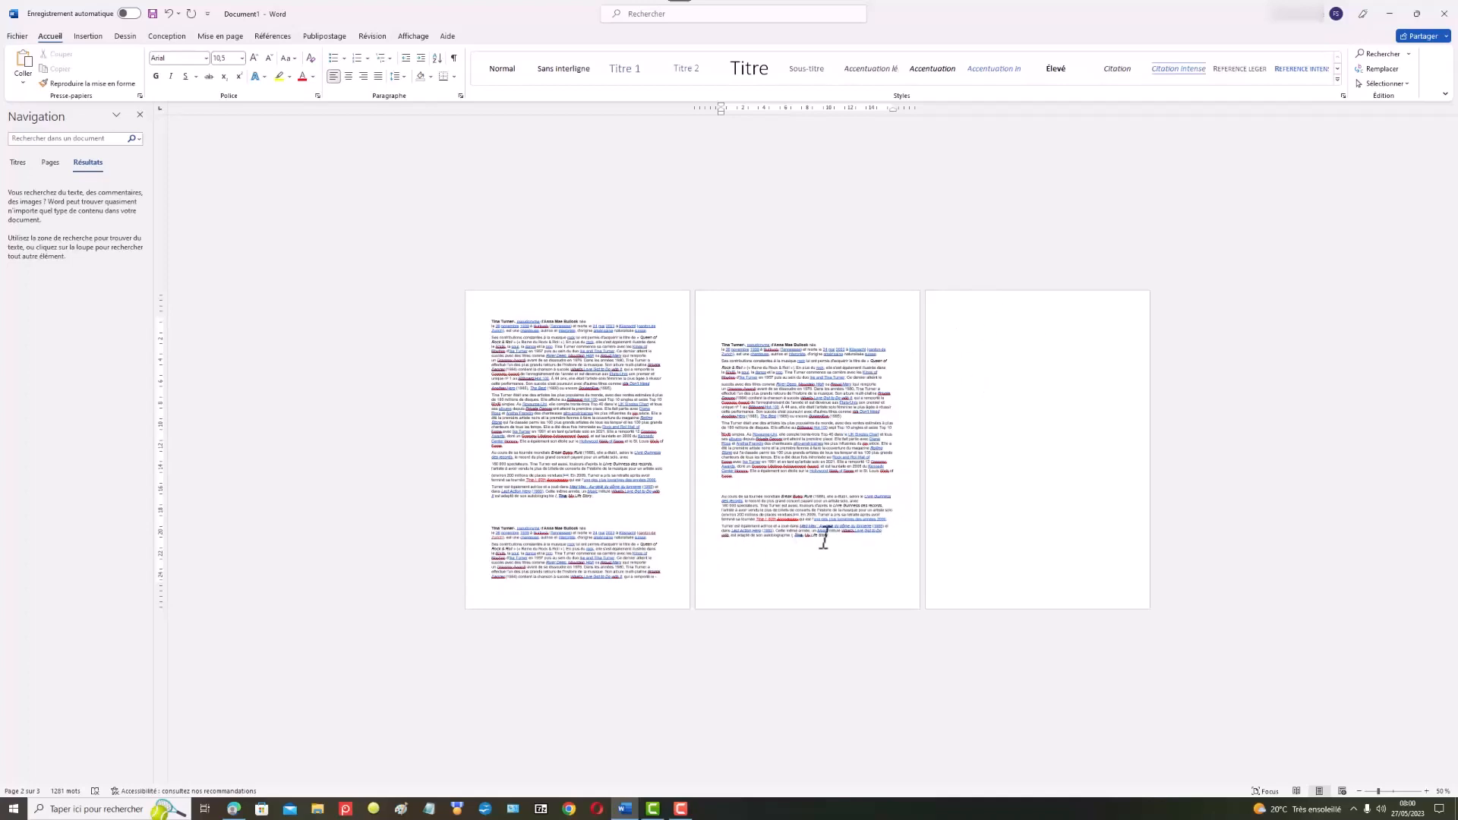
Step: Select from the end of page two's text through the blank third page and delete that empty range
{"action": "left_click_drag", "start_coordinate": [843, 544], "coordinate": [1046, 609]}
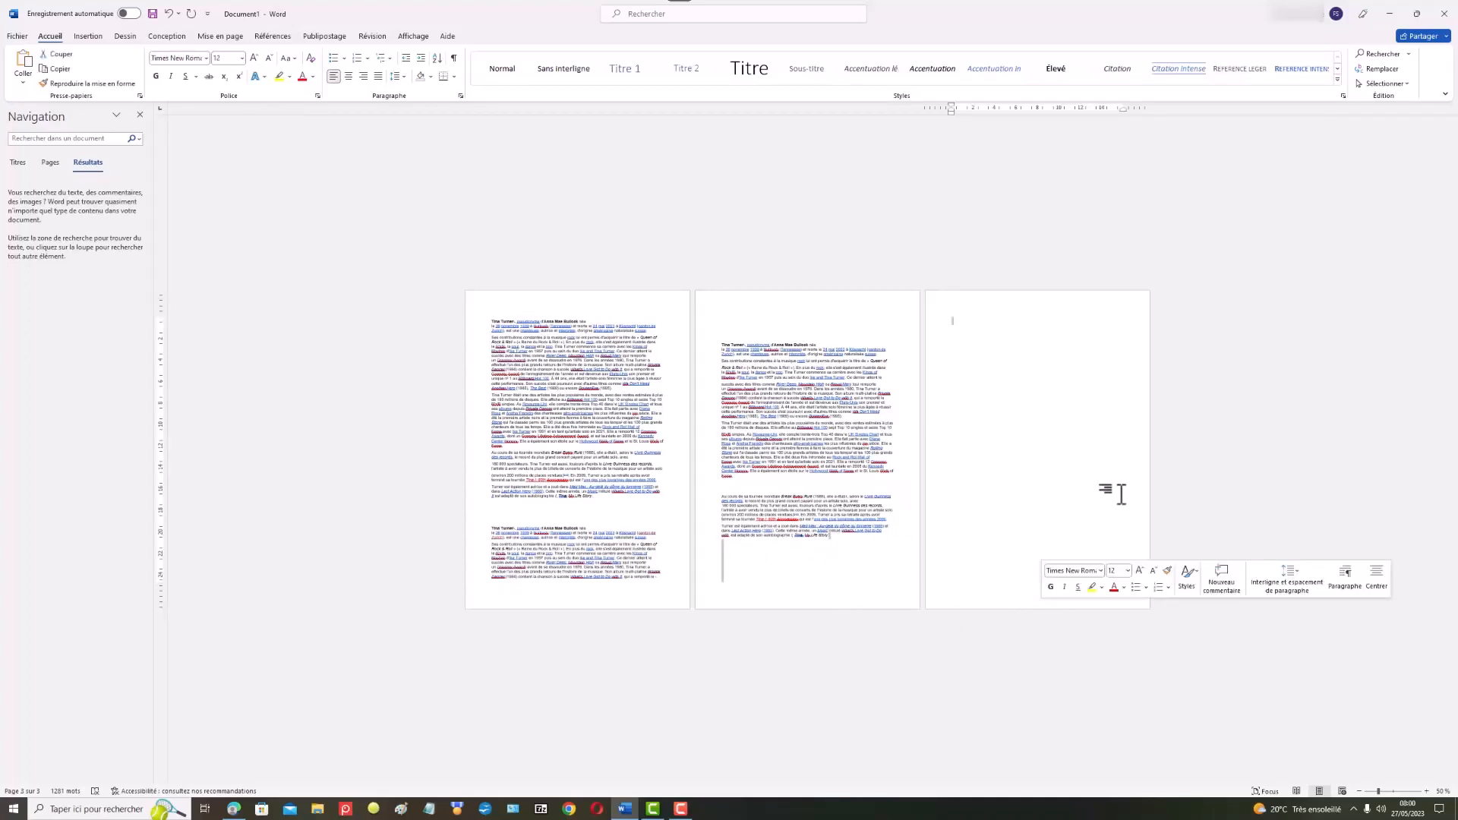
{"action": "key", "text": "Delete"}
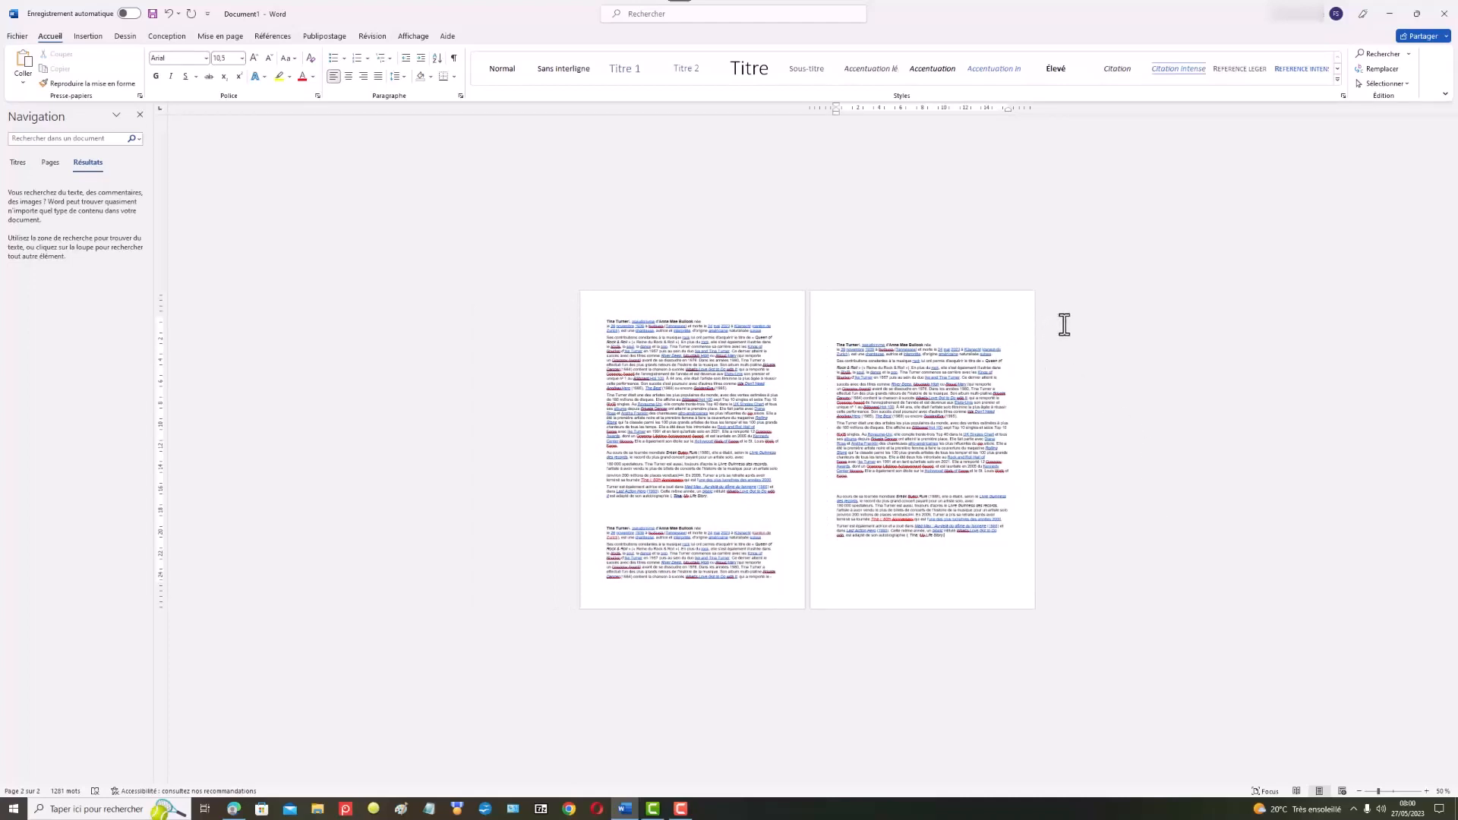
Step: Select the empty lines between the two text blocks on page one and choose Ligne as the Go To target
{"action": "mouse_move", "coordinate": [668, 15]}
{"action": "left_click_drag", "start_coordinate": [609, 505], "coordinate": [610, 520]}
{"action": "left_click_drag", "start_coordinate": [609, 526], "coordinate": [609, 527]}
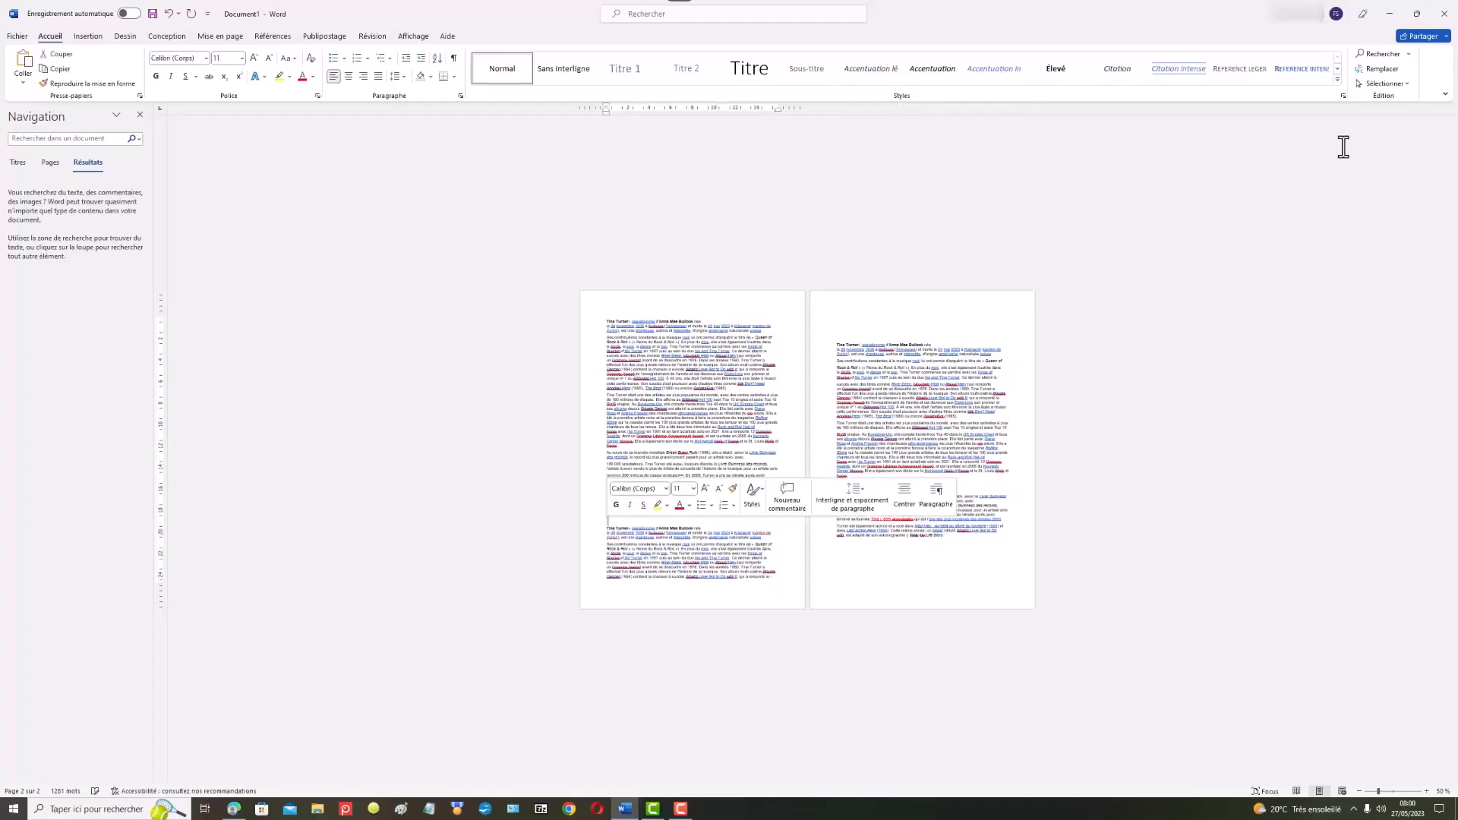
{"action": "left_click", "coordinate": [1411, 56]}
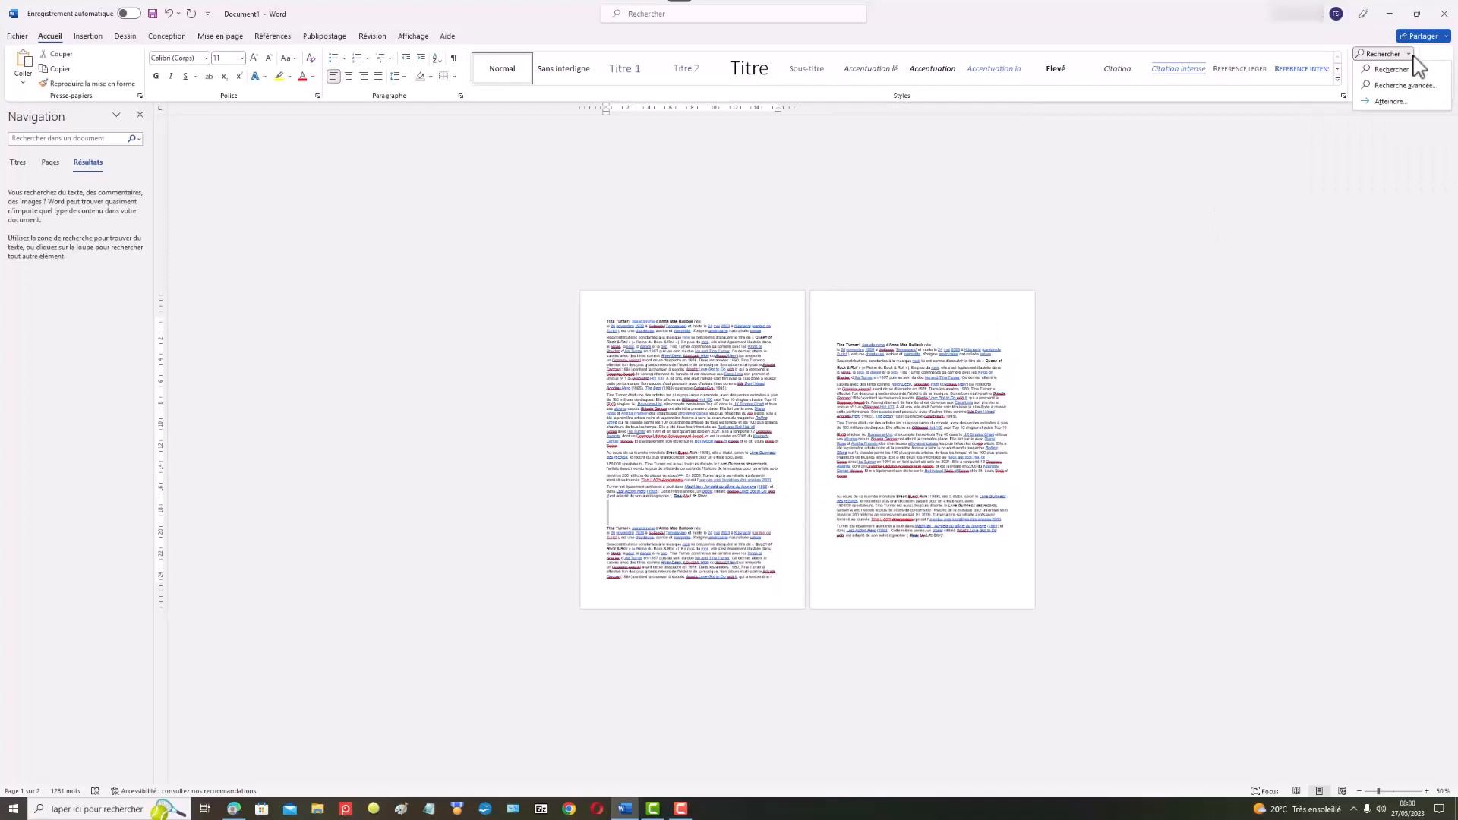
{"action": "left_click", "coordinate": [1389, 102]}
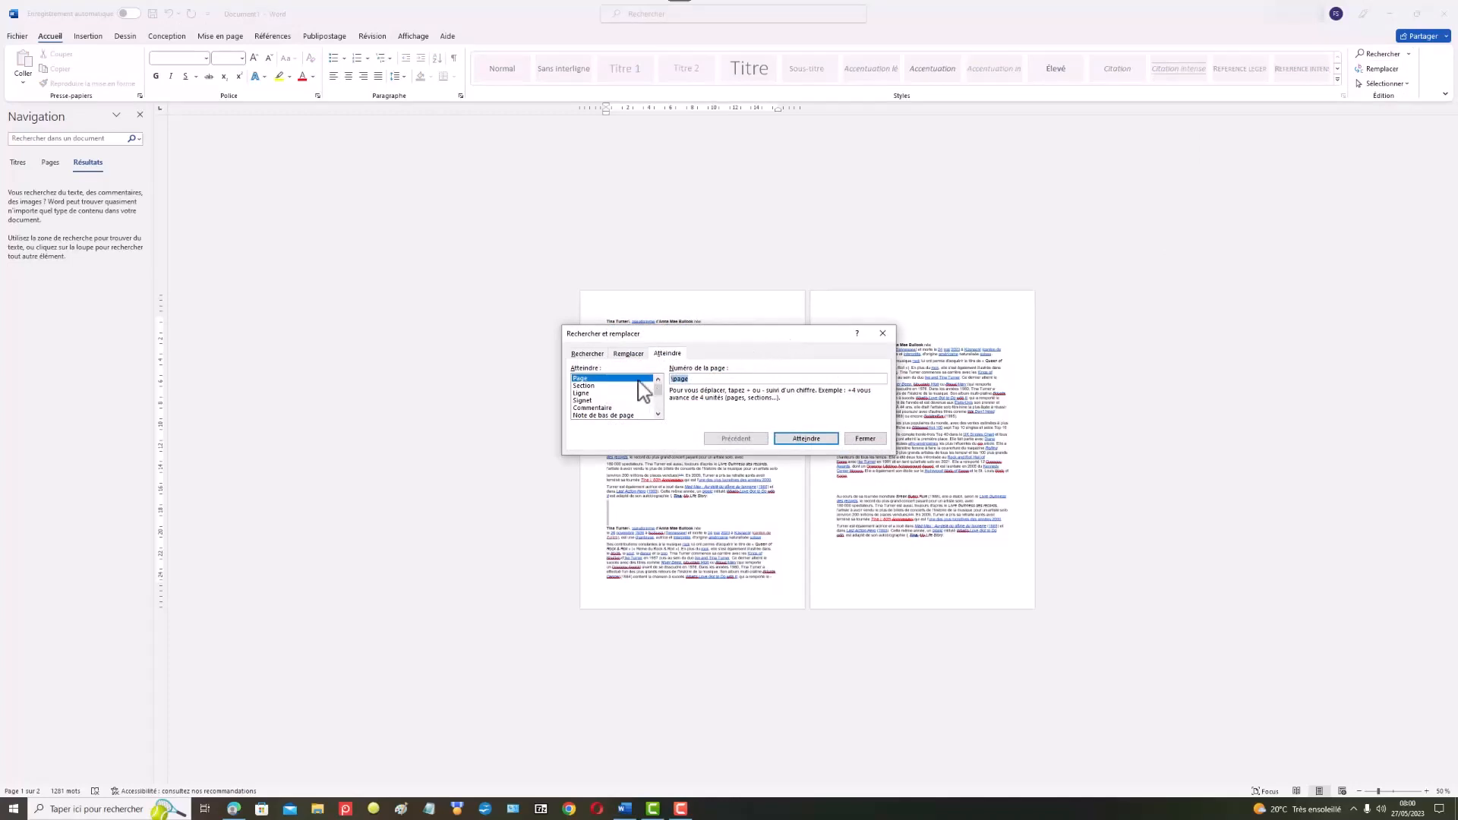
{"action": "left_click", "coordinate": [583, 393]}
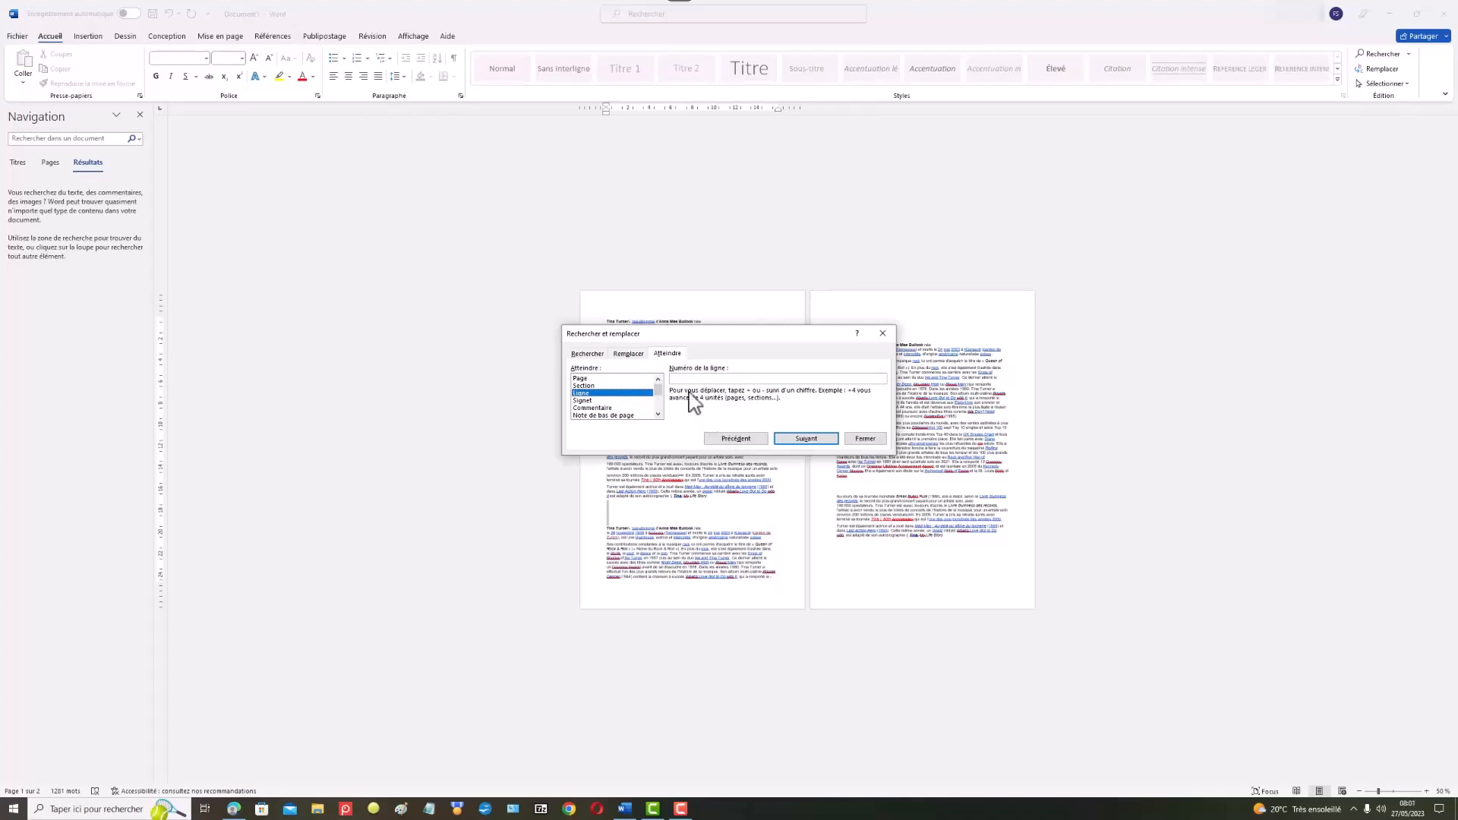
Step: Replace every ^p^p with ^p, continuing past the selection through the rest of the document and from its beginning
{"action": "left_click", "coordinate": [629, 354]}
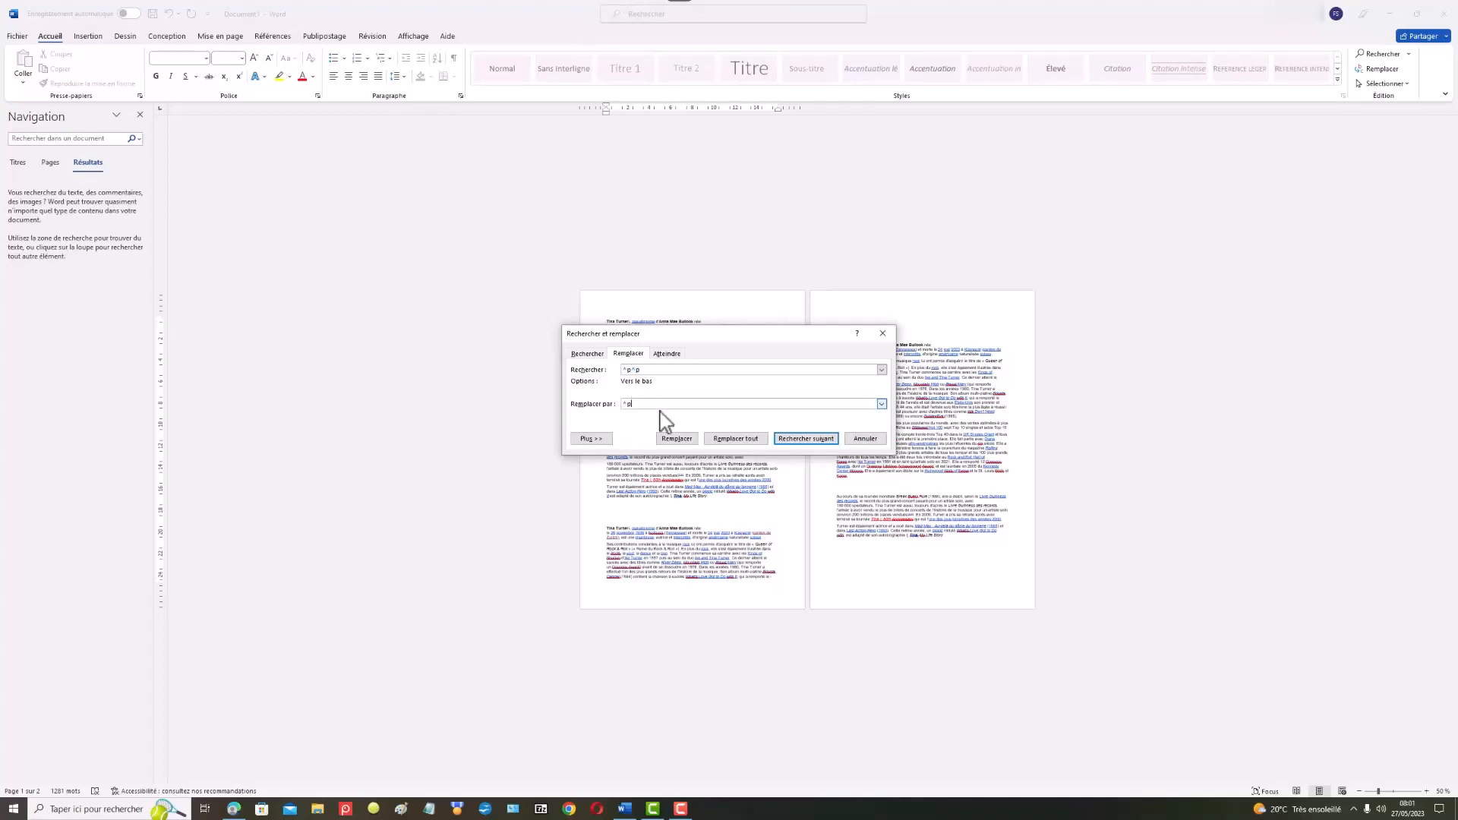
{"action": "left_click", "coordinate": [750, 440]}
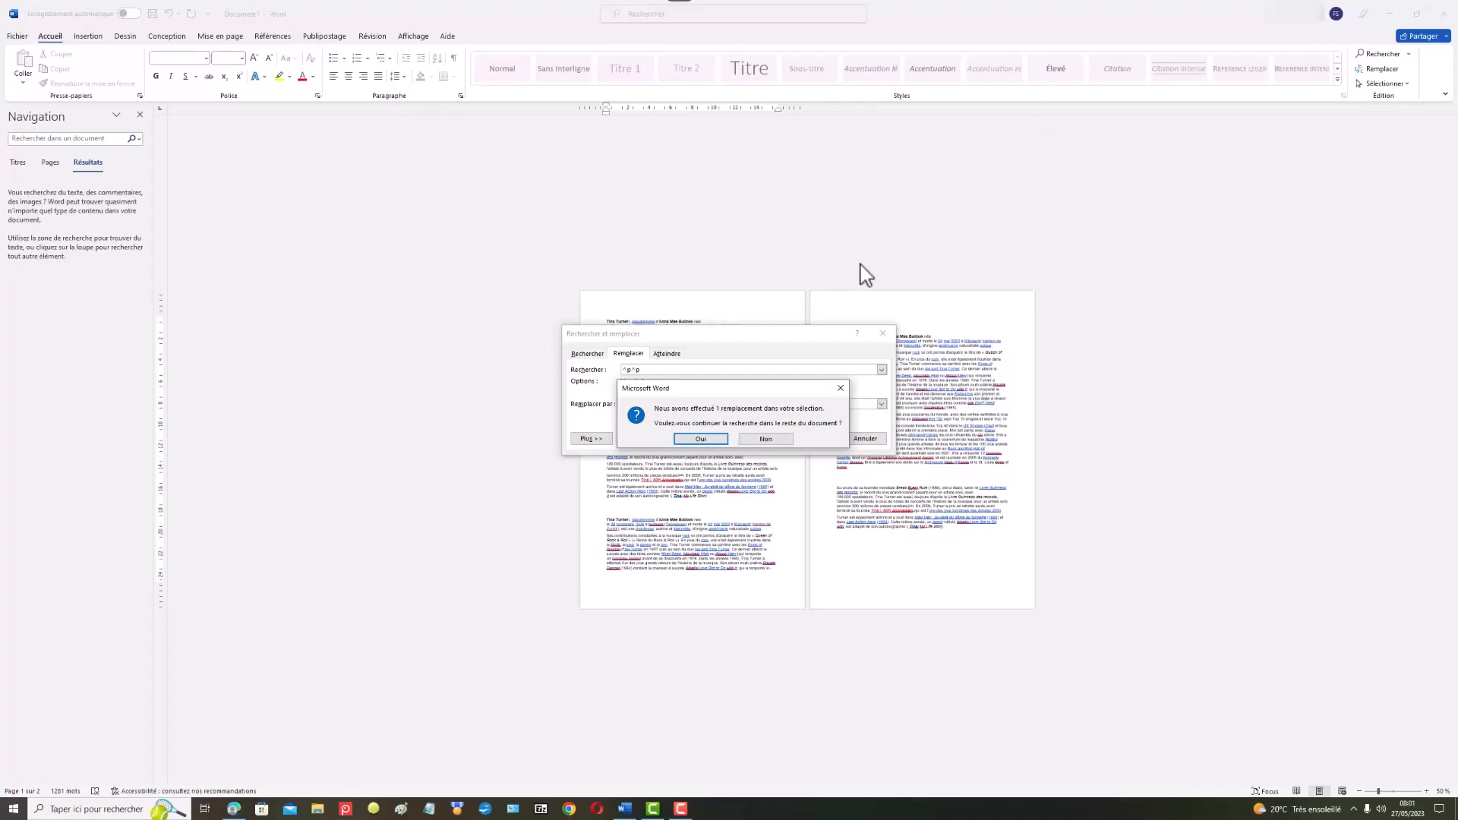
{"action": "left_click", "coordinate": [700, 440]}
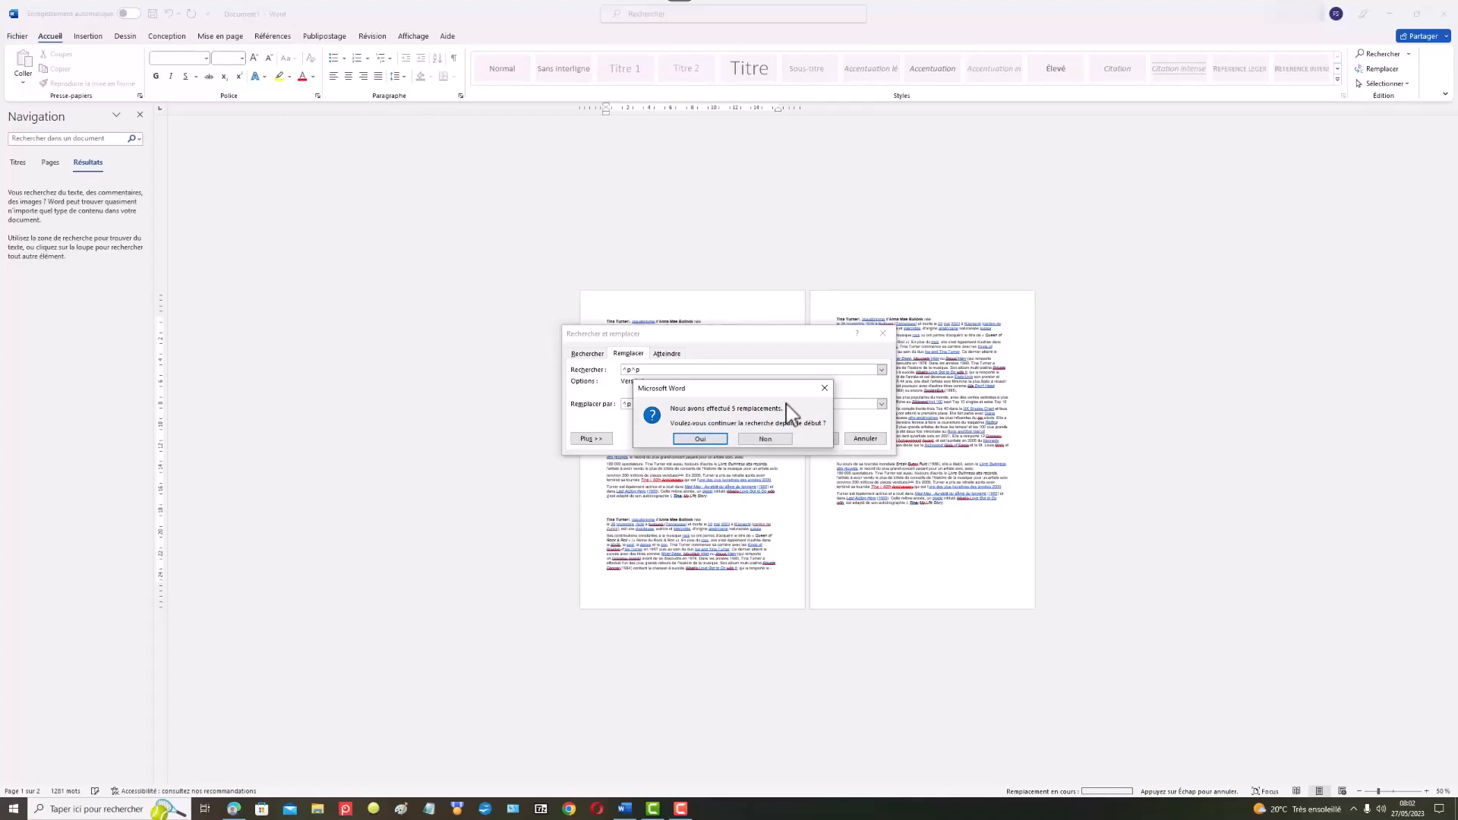
{"action": "left_click", "coordinate": [713, 442]}
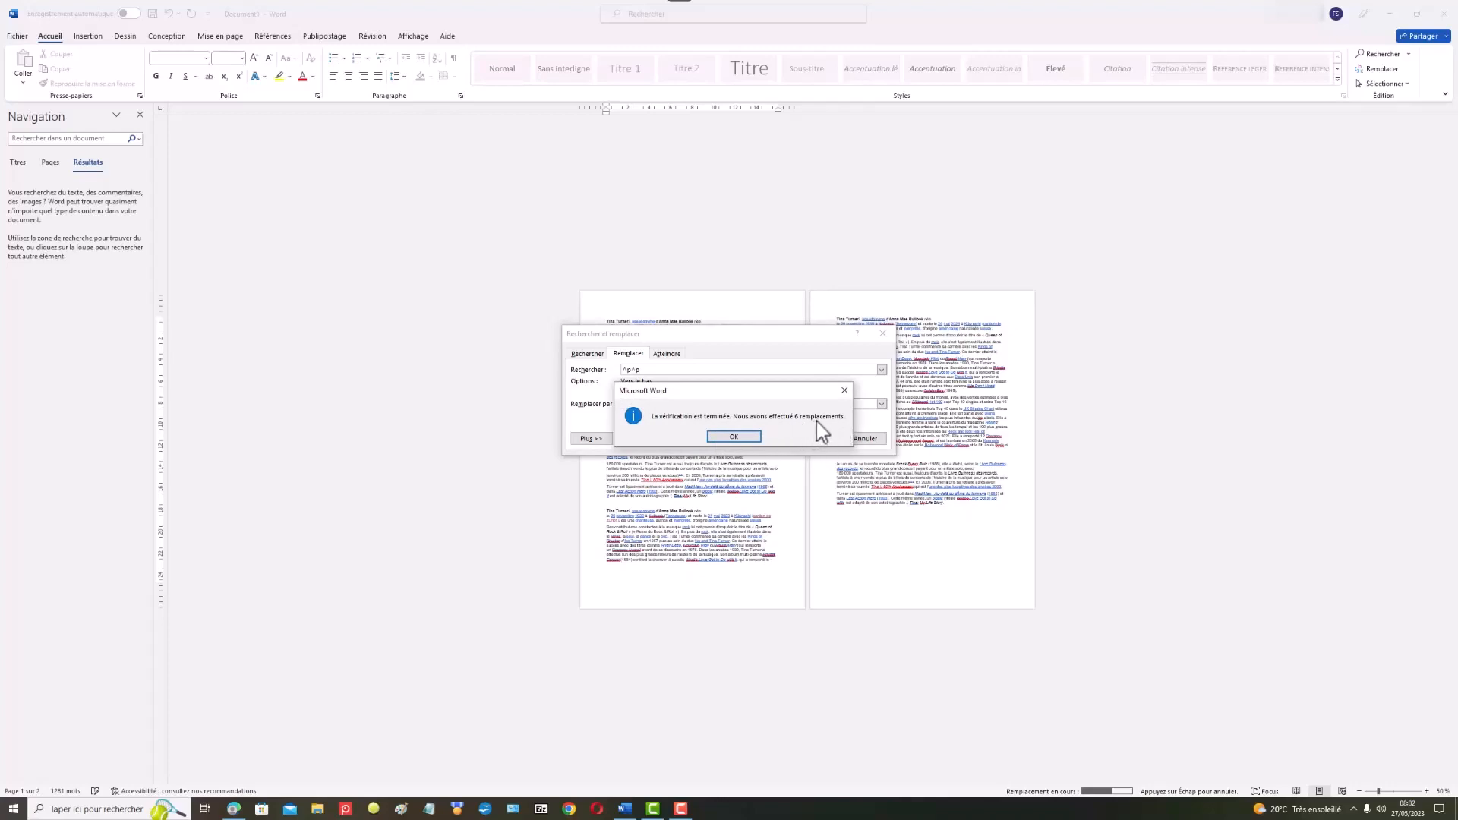
{"action": "left_click", "coordinate": [742, 440]}
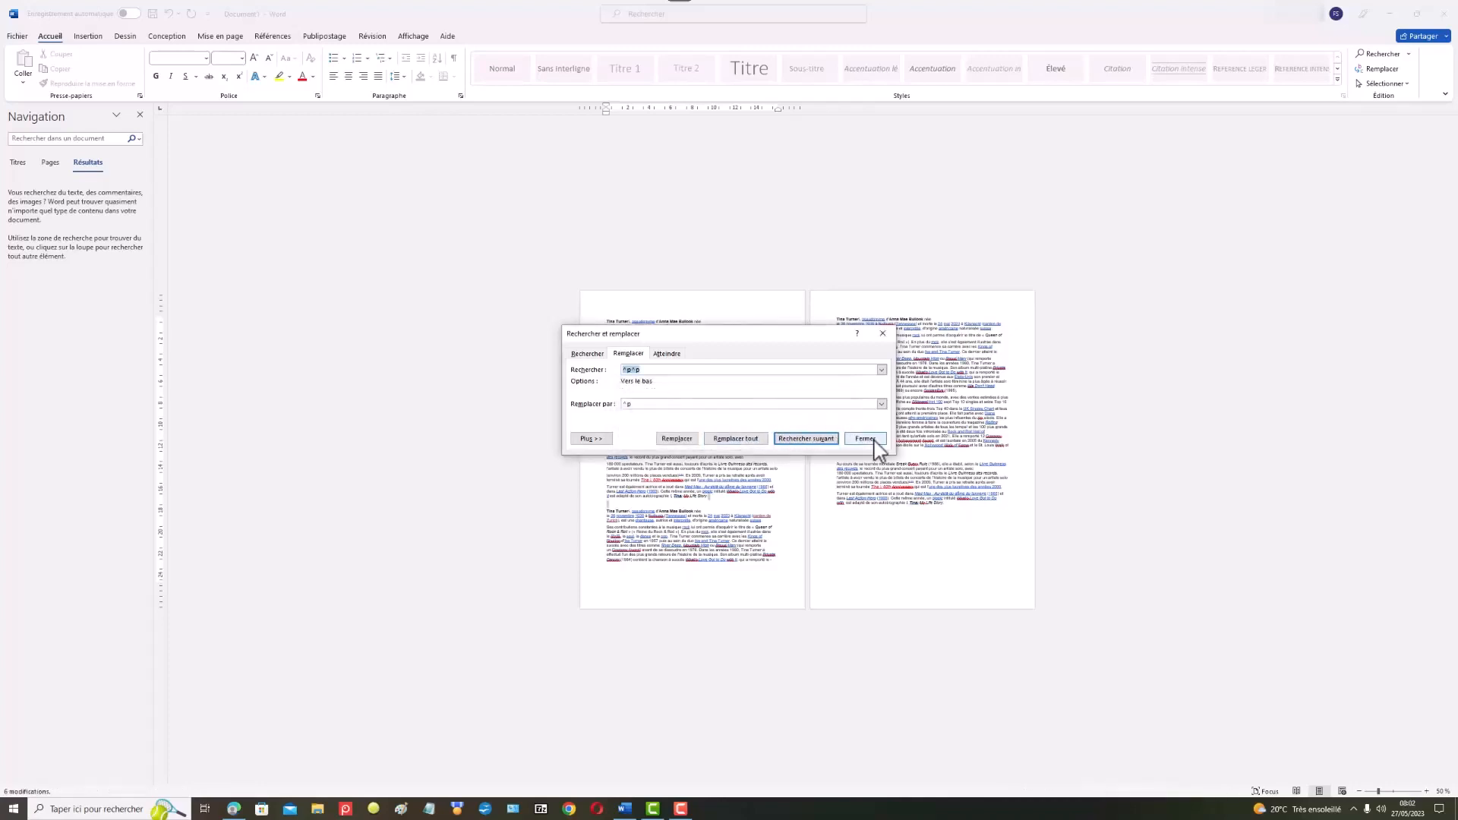
{"action": "left_click", "coordinate": [866, 439]}
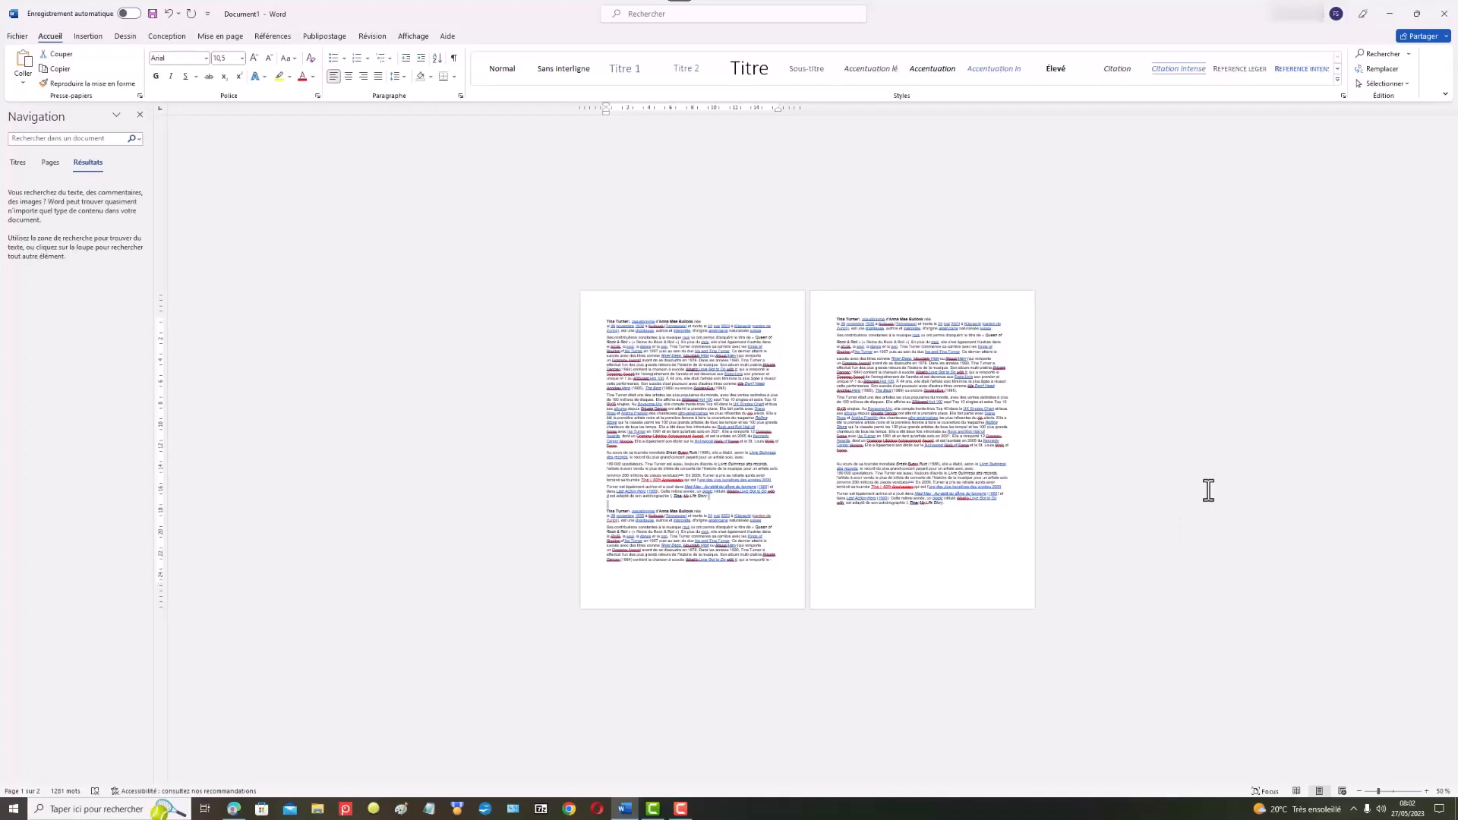